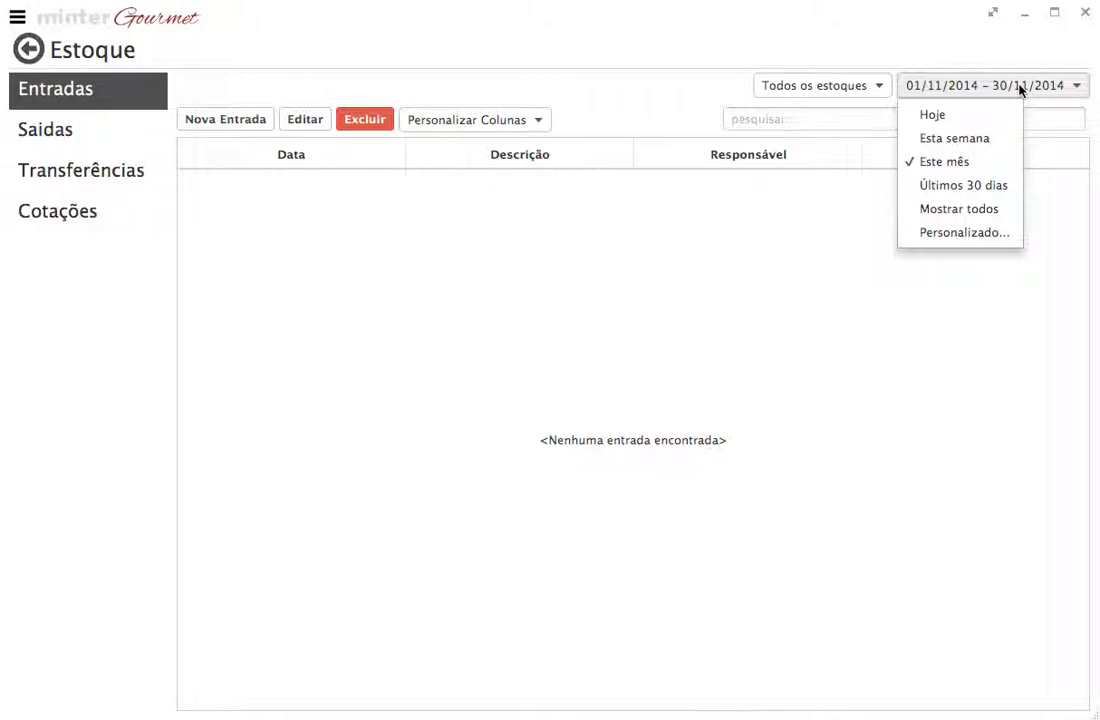
# Step: Examine the stock period filter, the Saídas, Transferências and Cotações sections, and the column options for Entradas
pyautogui.click(1020, 88)
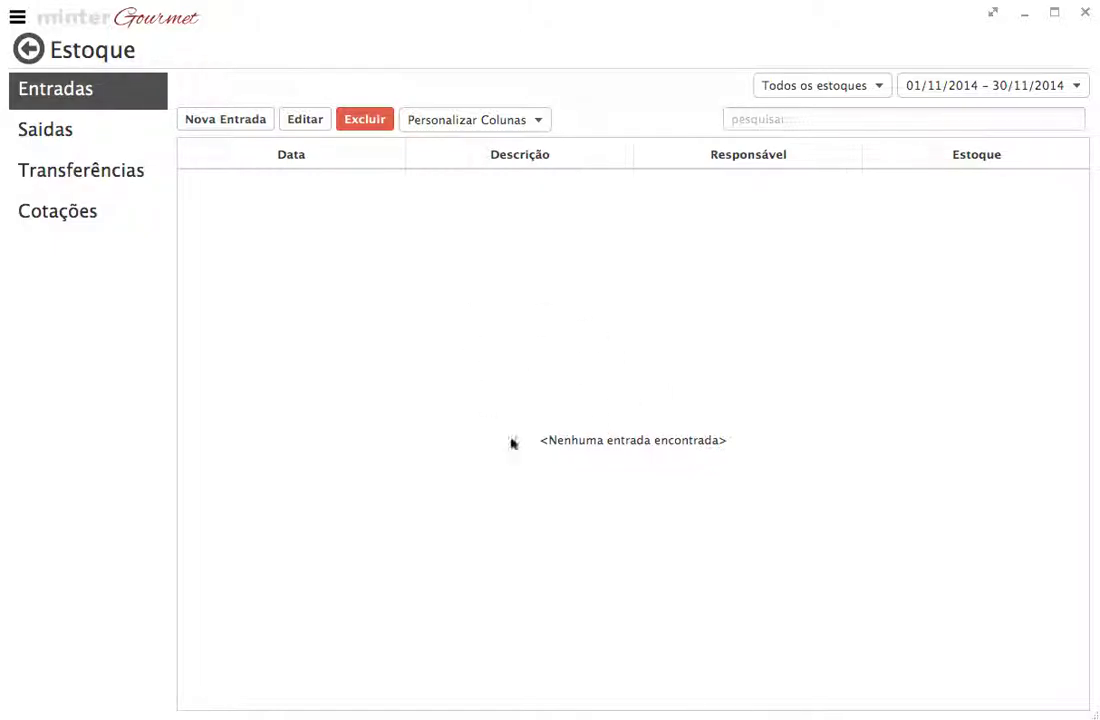
pyautogui.click(52, 128)
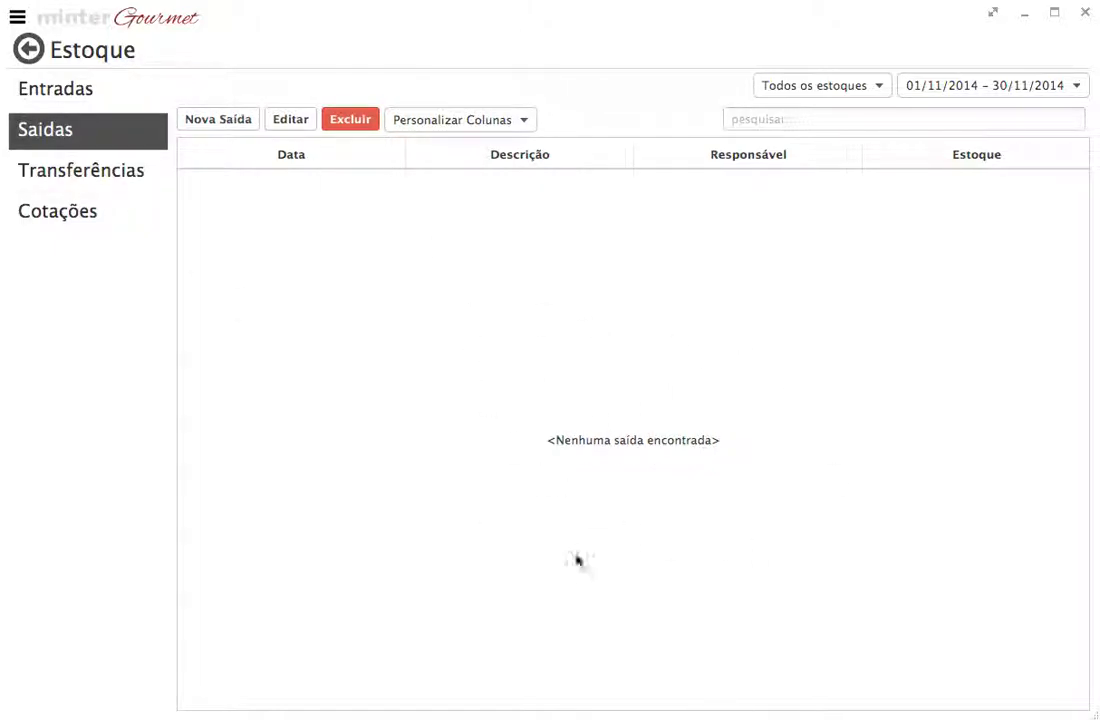
pyautogui.click(54, 175)
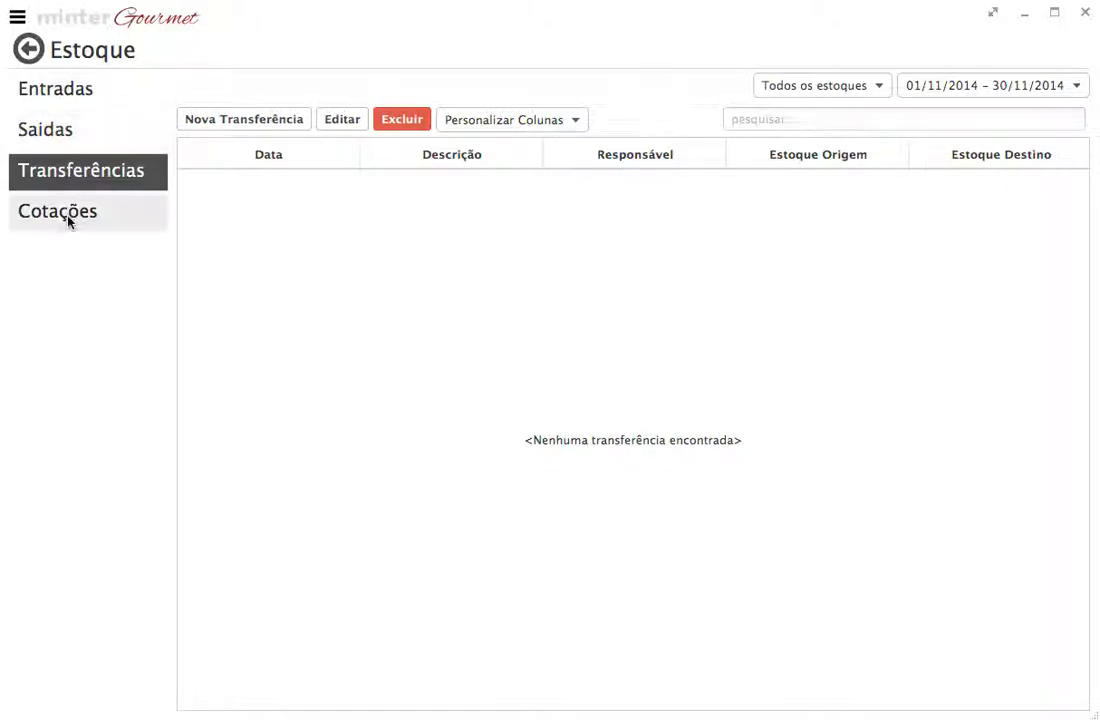
pyautogui.click(68, 220)
pyautogui.click(65, 97)
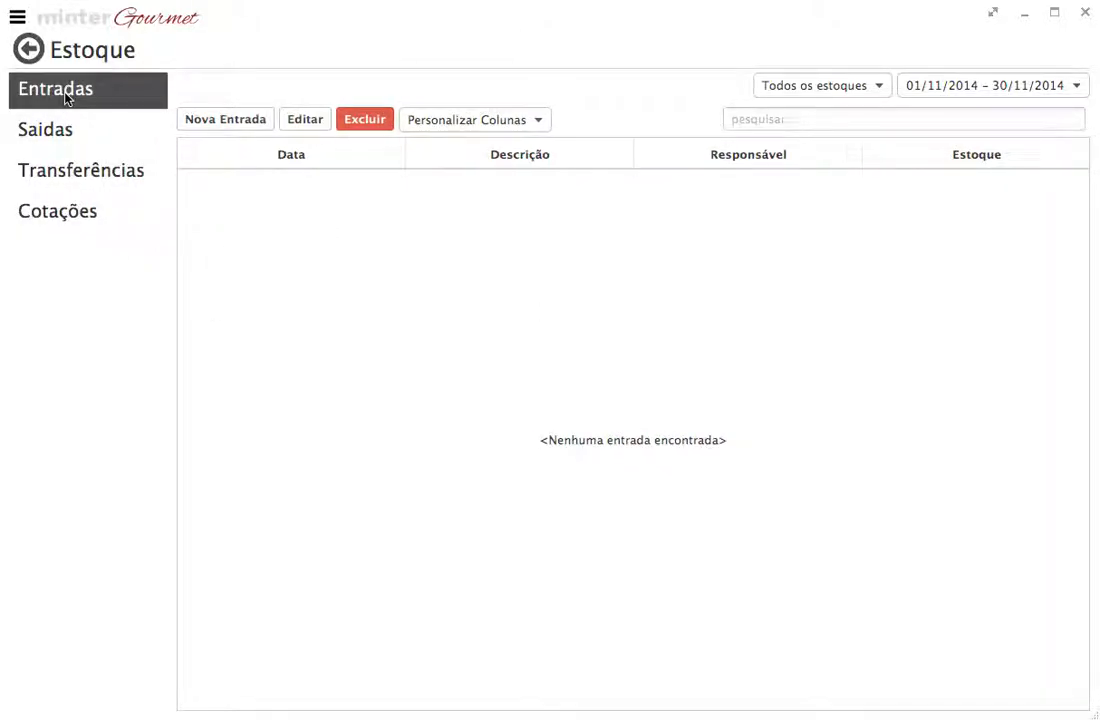
pyautogui.click(462, 121)
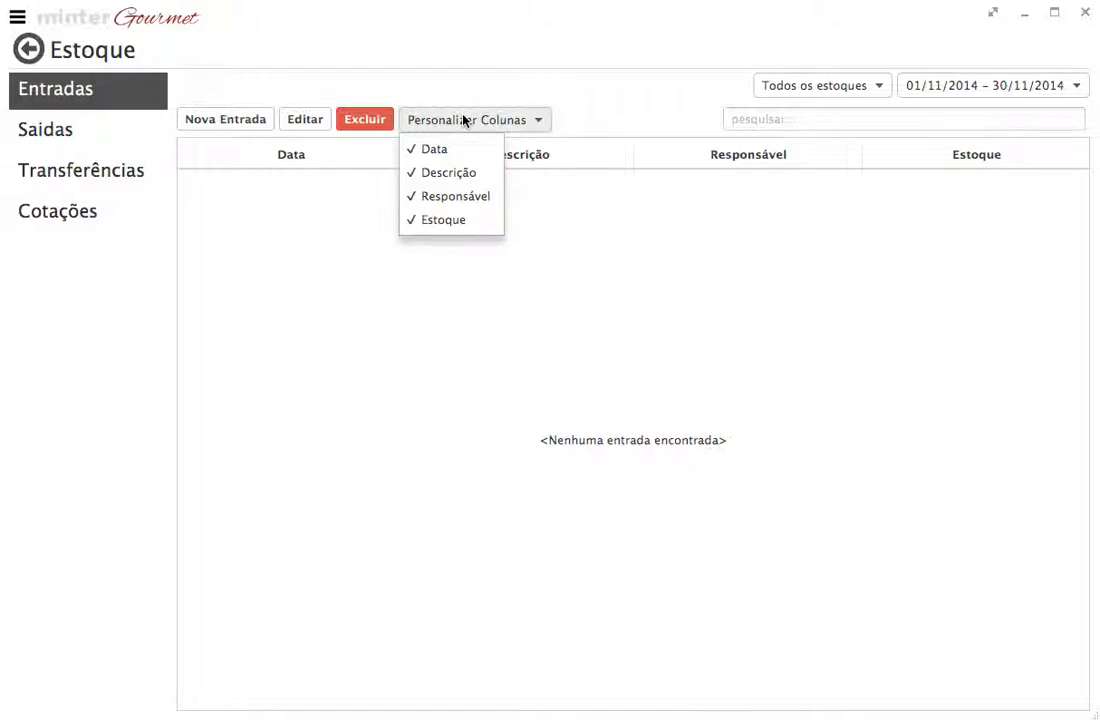
pyautogui.click(462, 118)
# Step: Start a new stock entry in Estoque Principal, leaving the responsible person unassigned
pyautogui.click(213, 123)
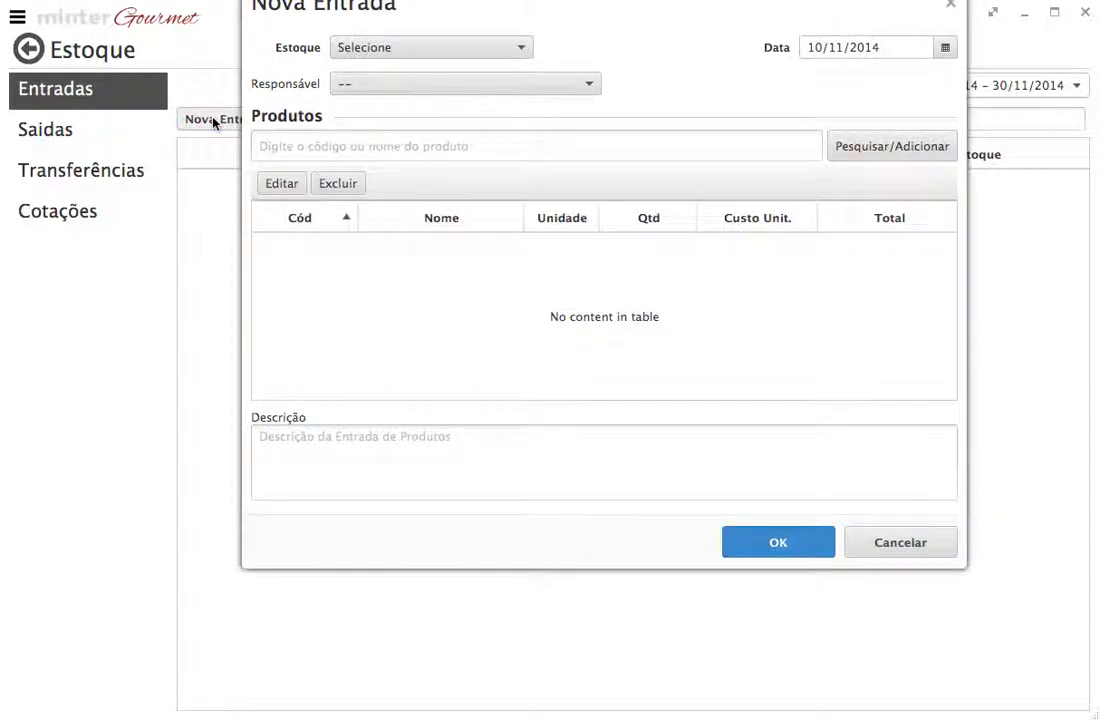
pyautogui.moveTo(449, 20); pyautogui.dragTo(430, 116)
pyautogui.click(398, 138)
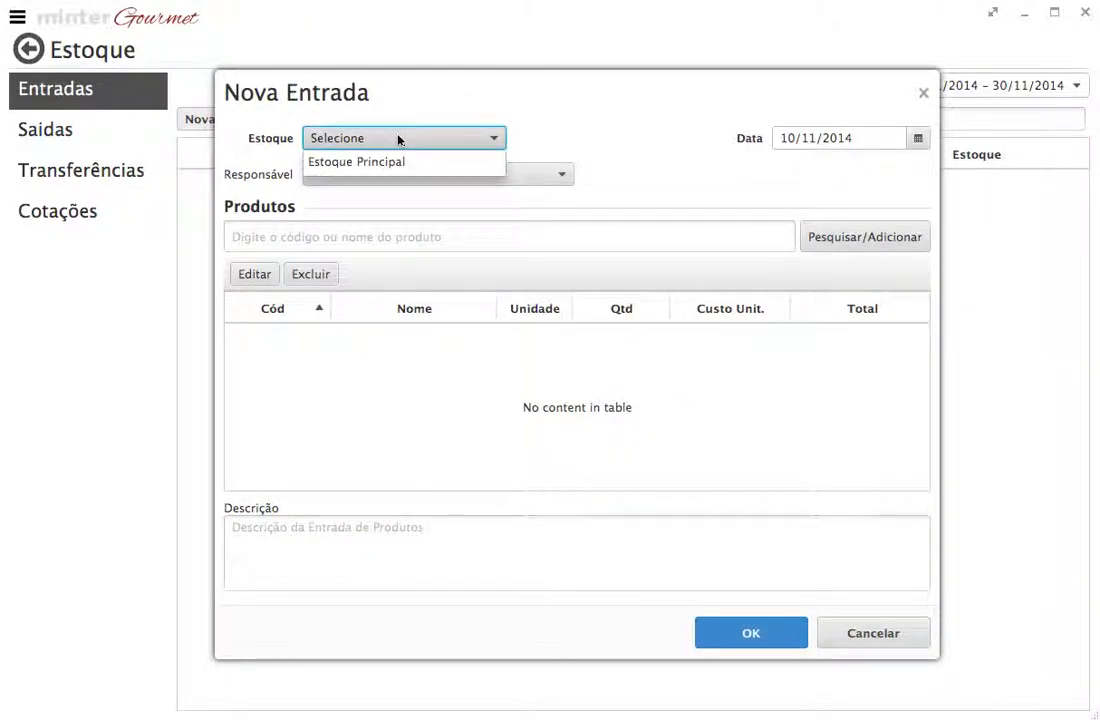
pyautogui.click(395, 163)
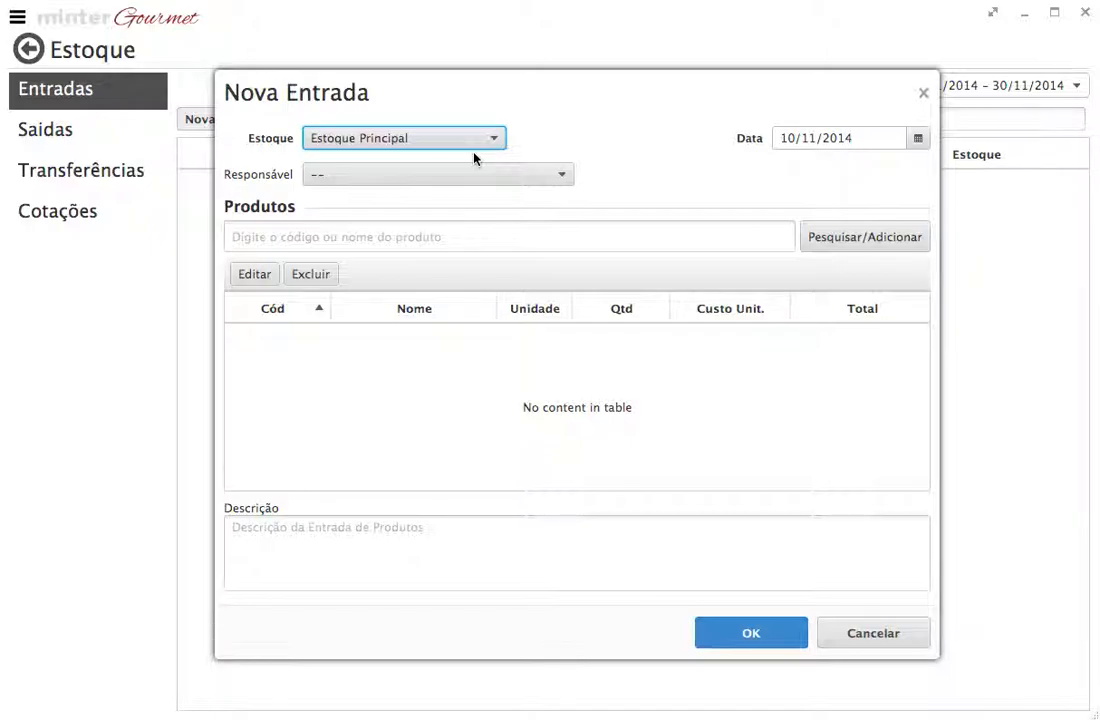
pyautogui.click(437, 138)
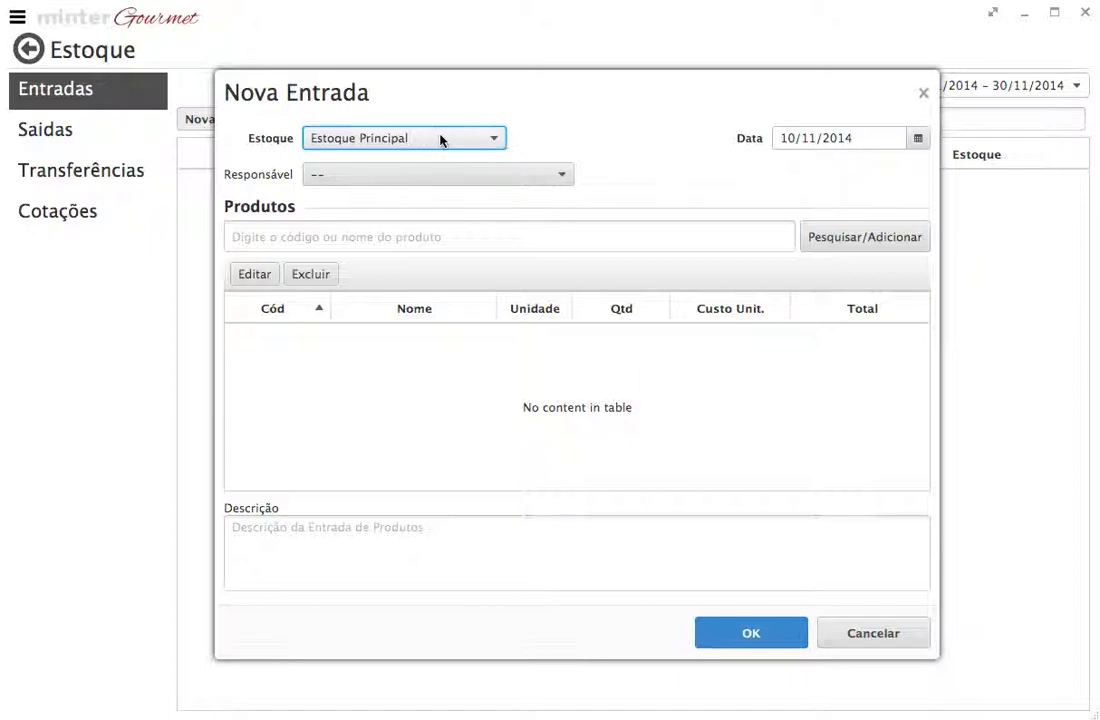
pyautogui.click(399, 178)
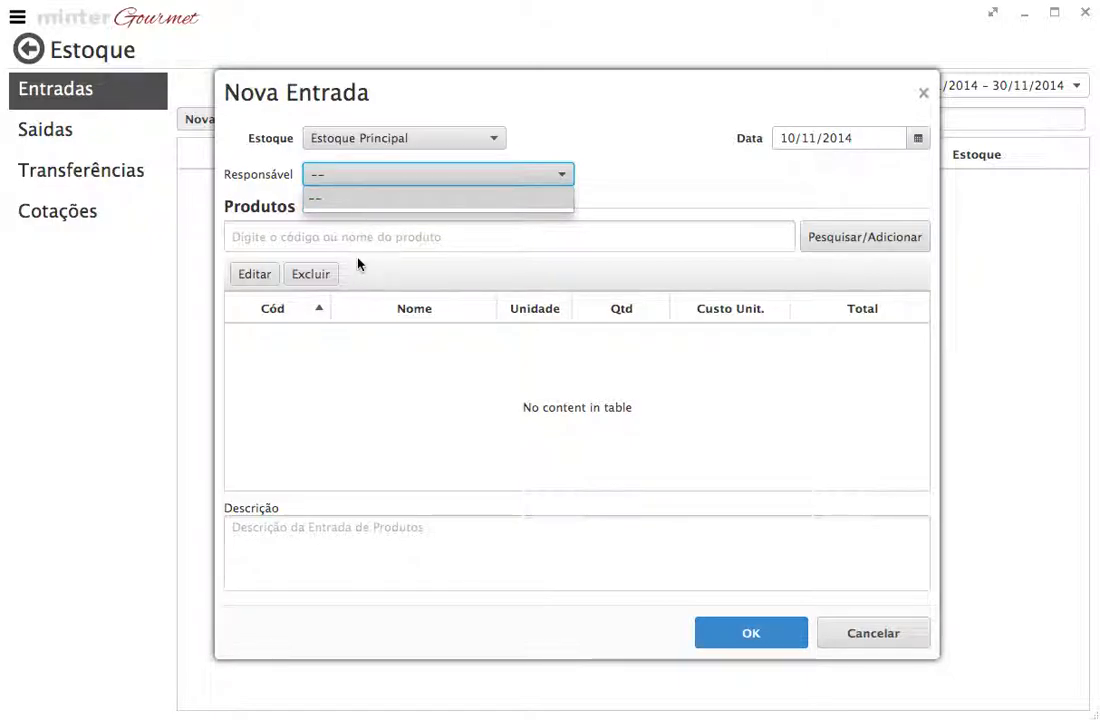
pyautogui.click(626, 183)
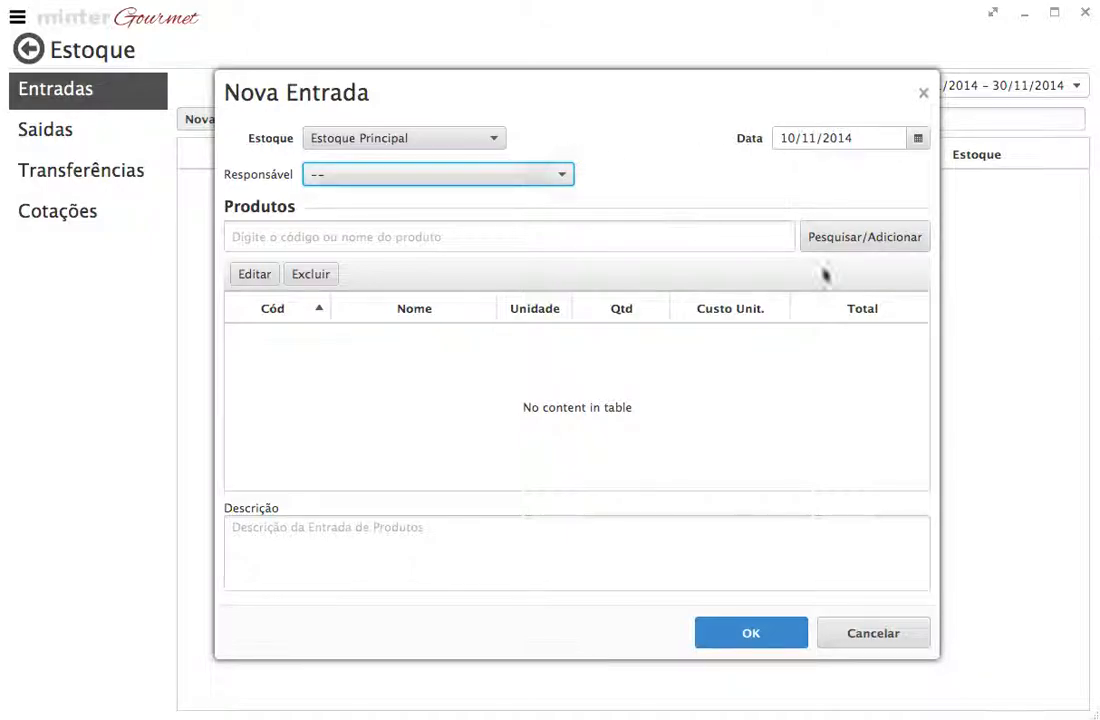
# Step: Add the products Chopp Claro 750ml and Chopp de Vinho 750ml to the new stock entry
pyautogui.click(887, 242)
pyautogui.click(930, 90)
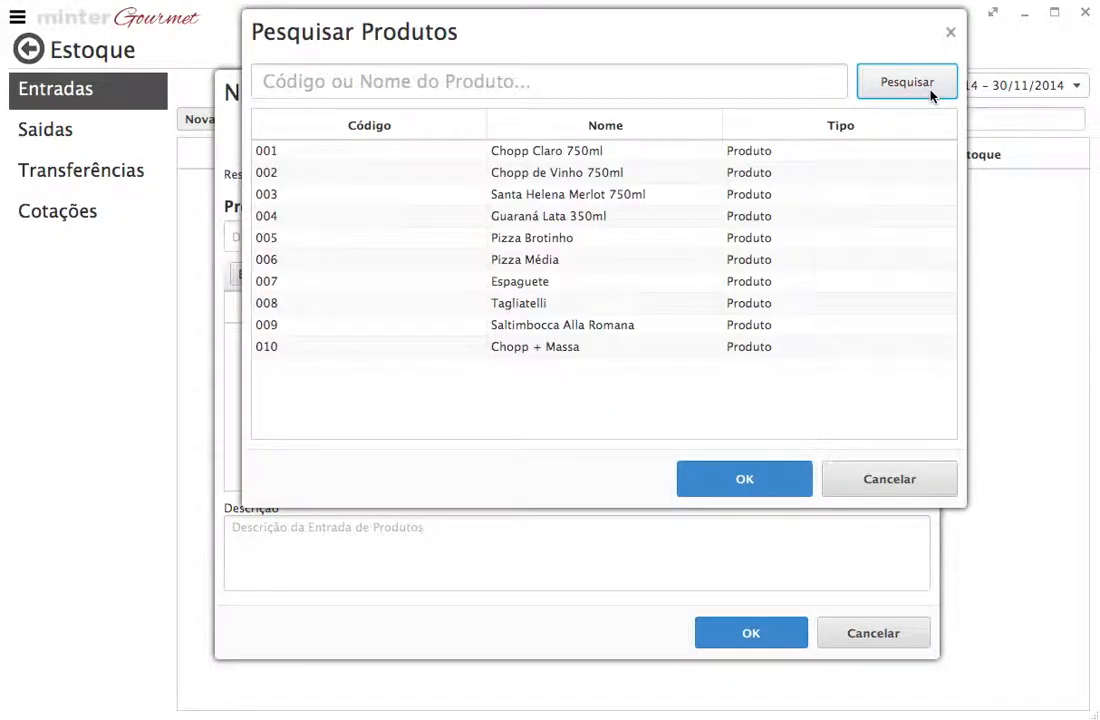
pyautogui.click(588, 152)
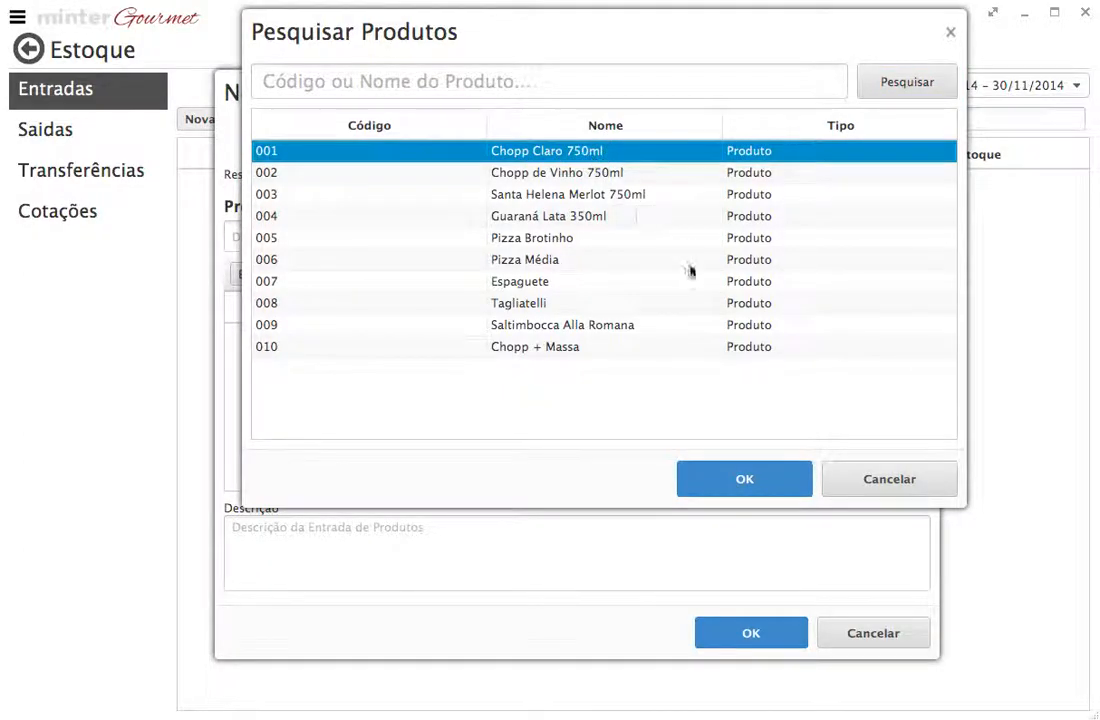
pyautogui.click(761, 471)
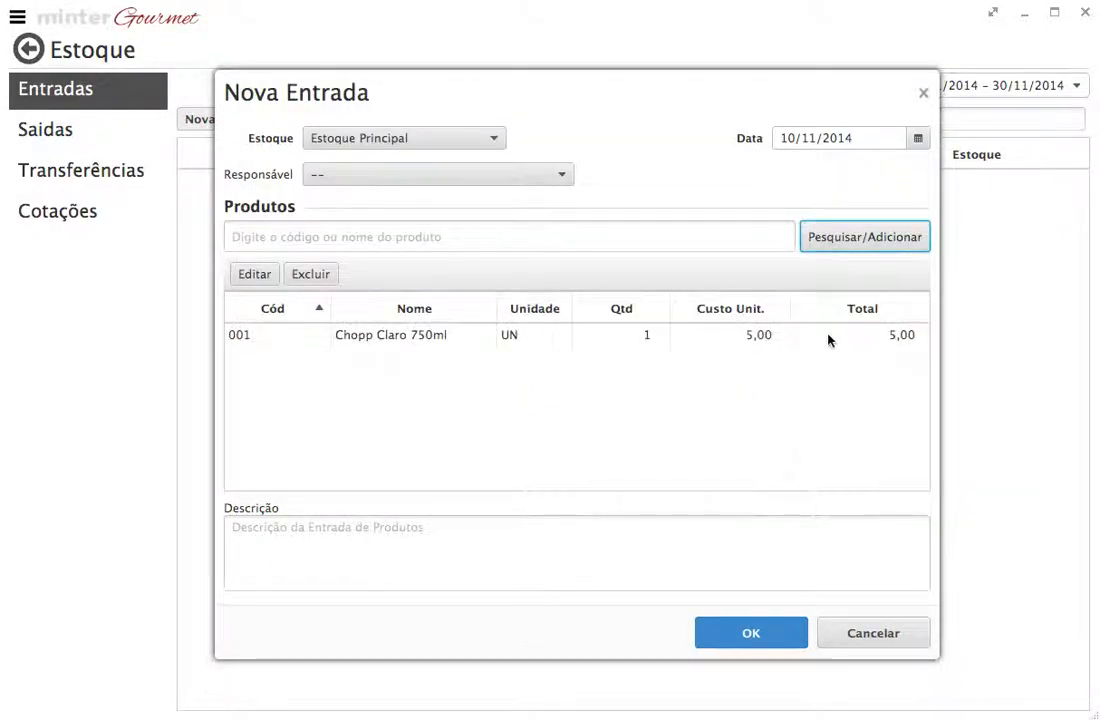
pyautogui.click(866, 234)
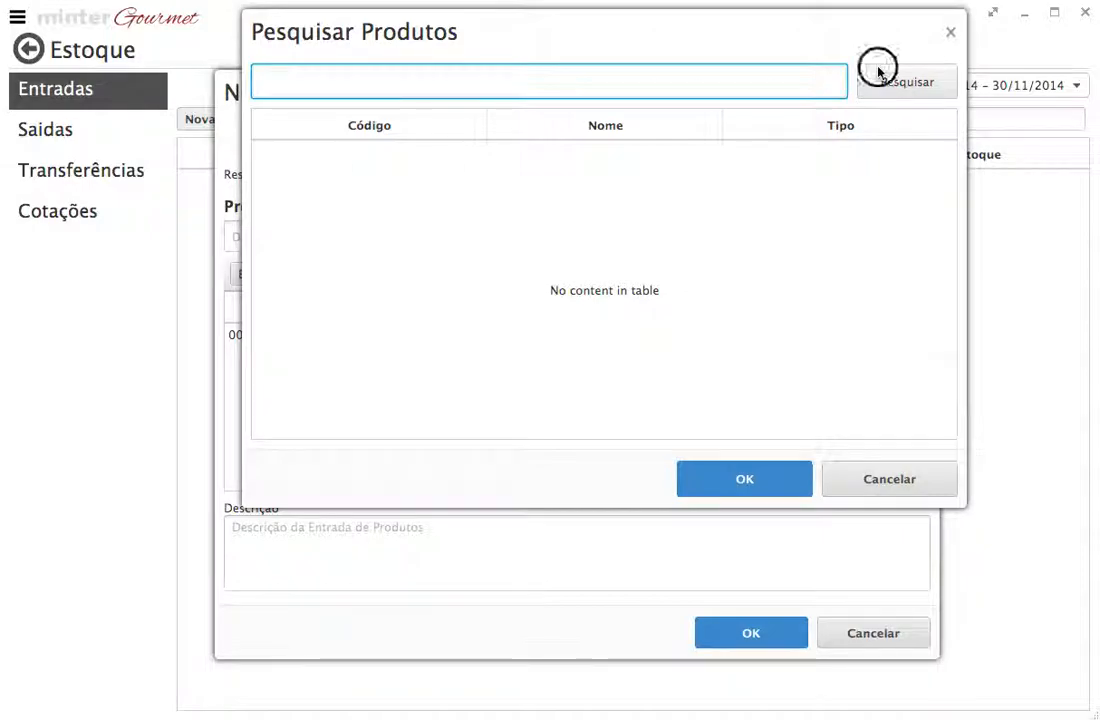
pyautogui.click(870, 82)
pyautogui.click(575, 170)
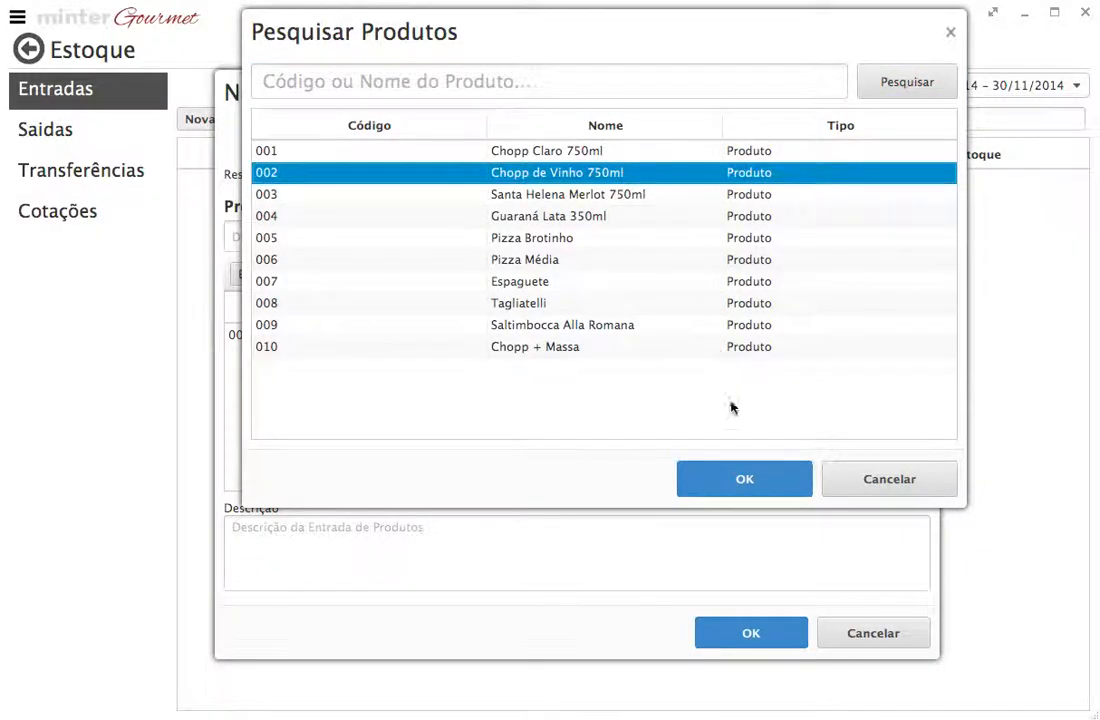
pyautogui.click(746, 479)
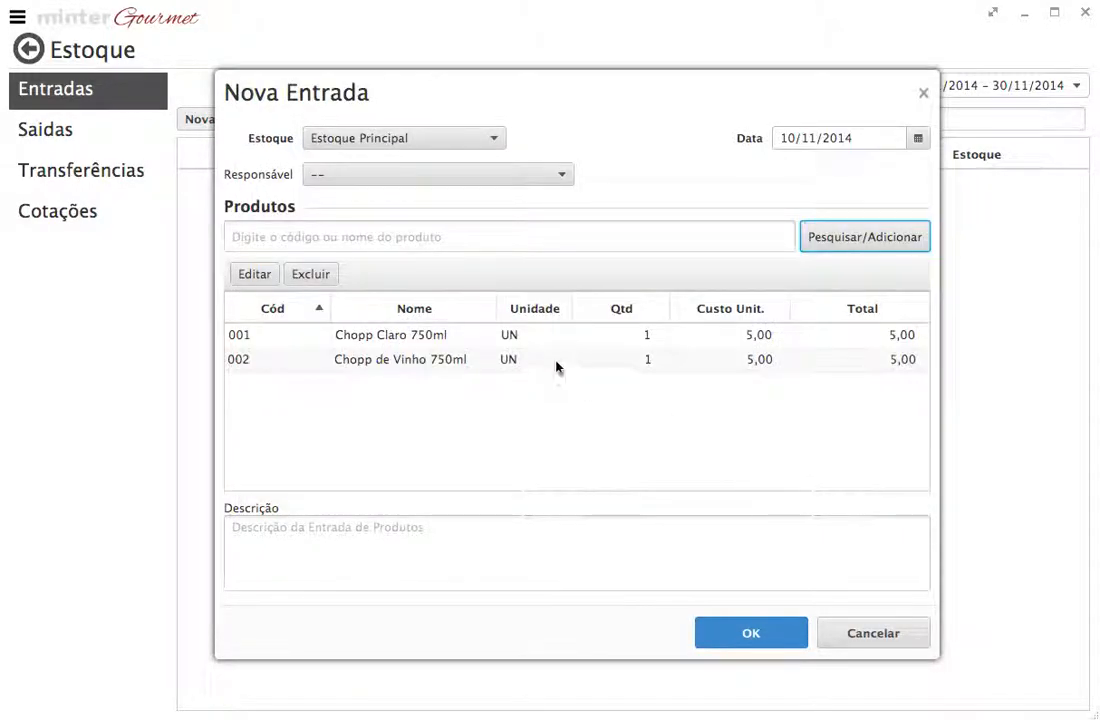
# Step: Set Chopp Claro 750ml in the entry to a quantity of 50 and a unit cost of 4,50
pyautogui.click(759, 342)
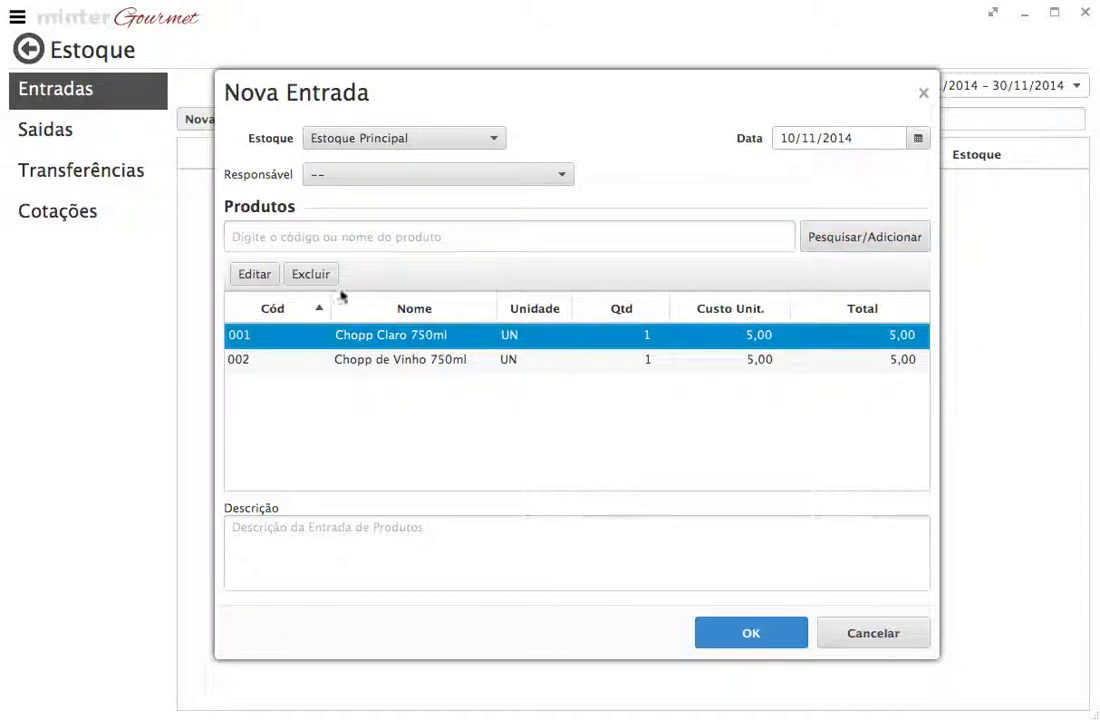
pyautogui.click(270, 279)
pyautogui.click(536, 210)
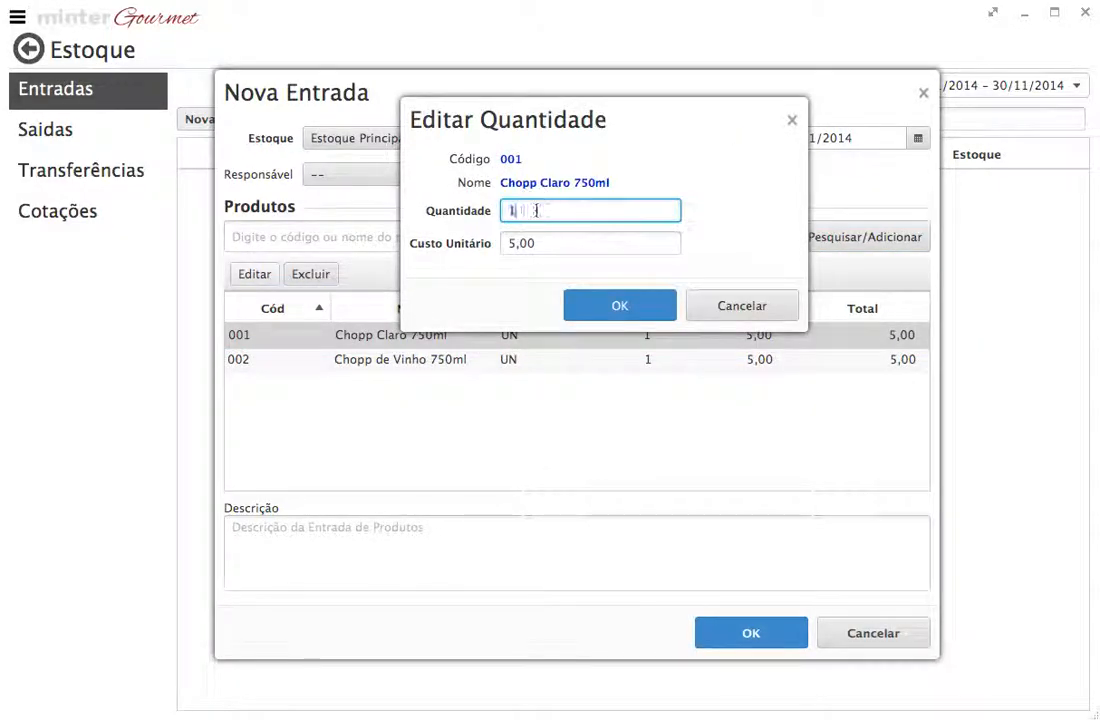
pyautogui.press('BackSpace')
pyautogui.write('50')
pyautogui.click(519, 242)
pyautogui.press('BackSpace')
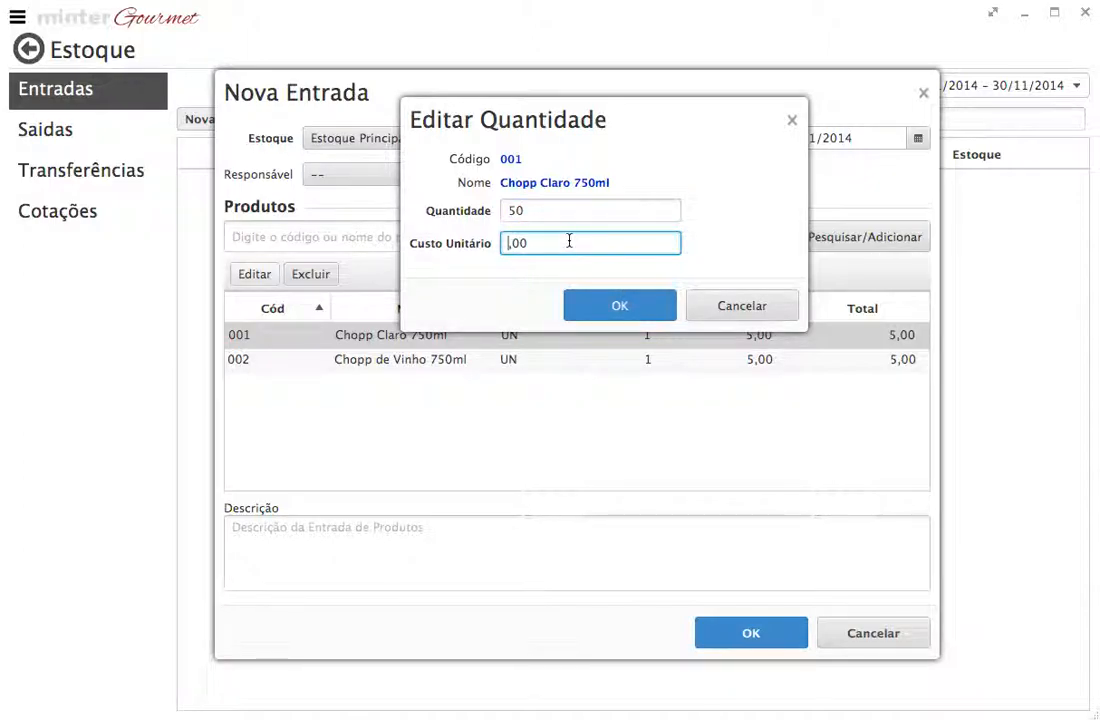
pyautogui.write('4')
pyautogui.press('Right')
pyautogui.press('Right')
pyautogui.click(580, 305)
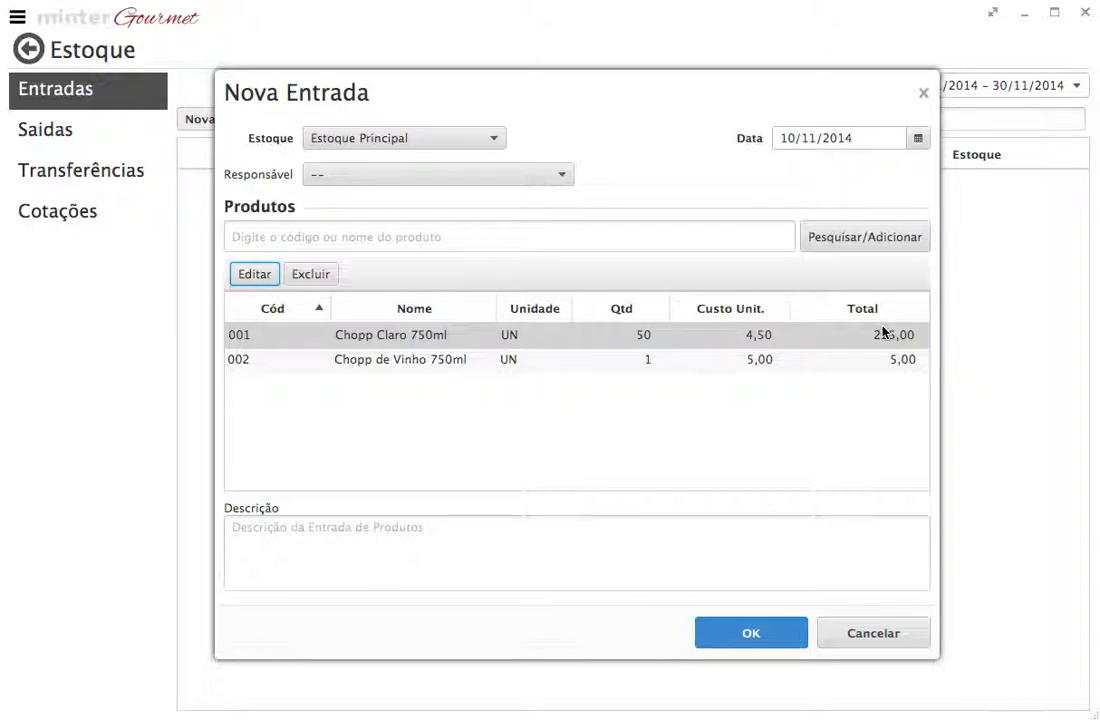
# Step: Set the quantity of Chopp de Vinho 750ml in the entry to 60, keeping its unit cost
pyautogui.click(697, 360)
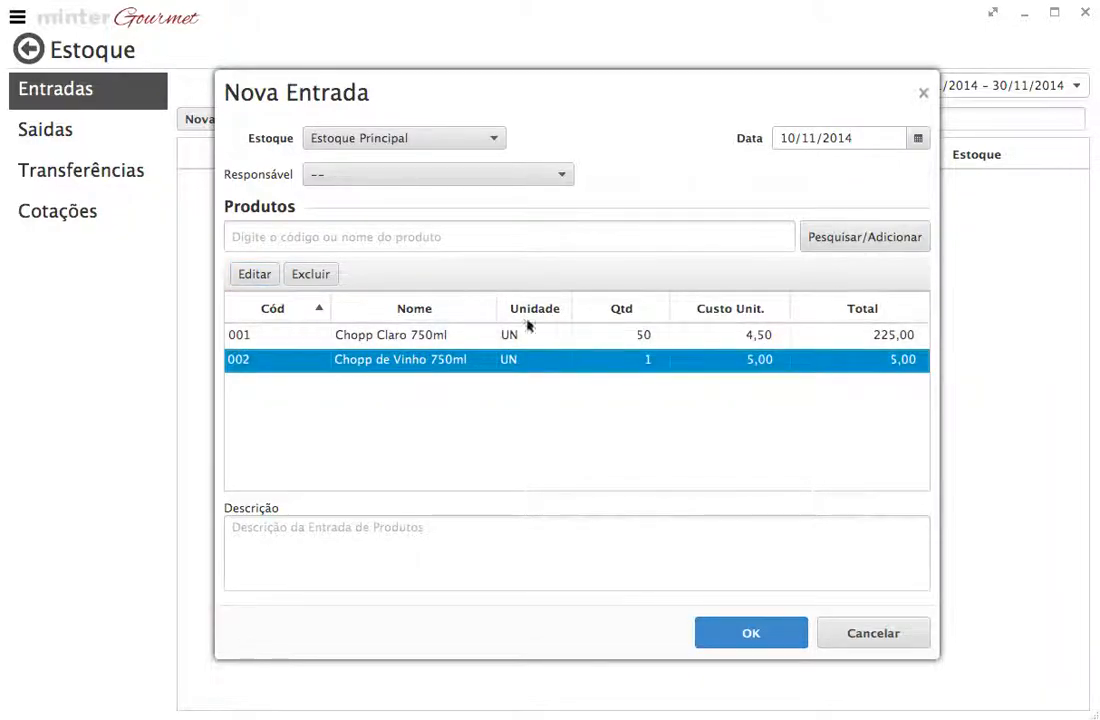
pyautogui.click(258, 276)
pyautogui.click(506, 243)
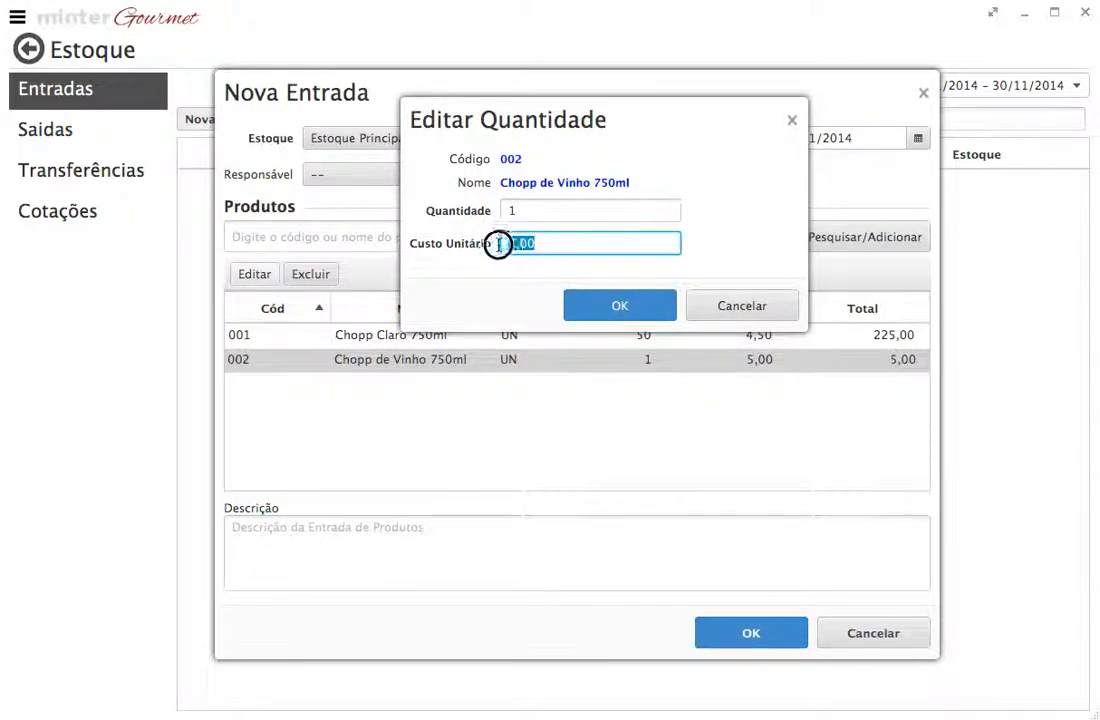
pyautogui.click(521, 213)
pyautogui.press('BackSpace')
pyautogui.write('60')
pyautogui.click(512, 242)
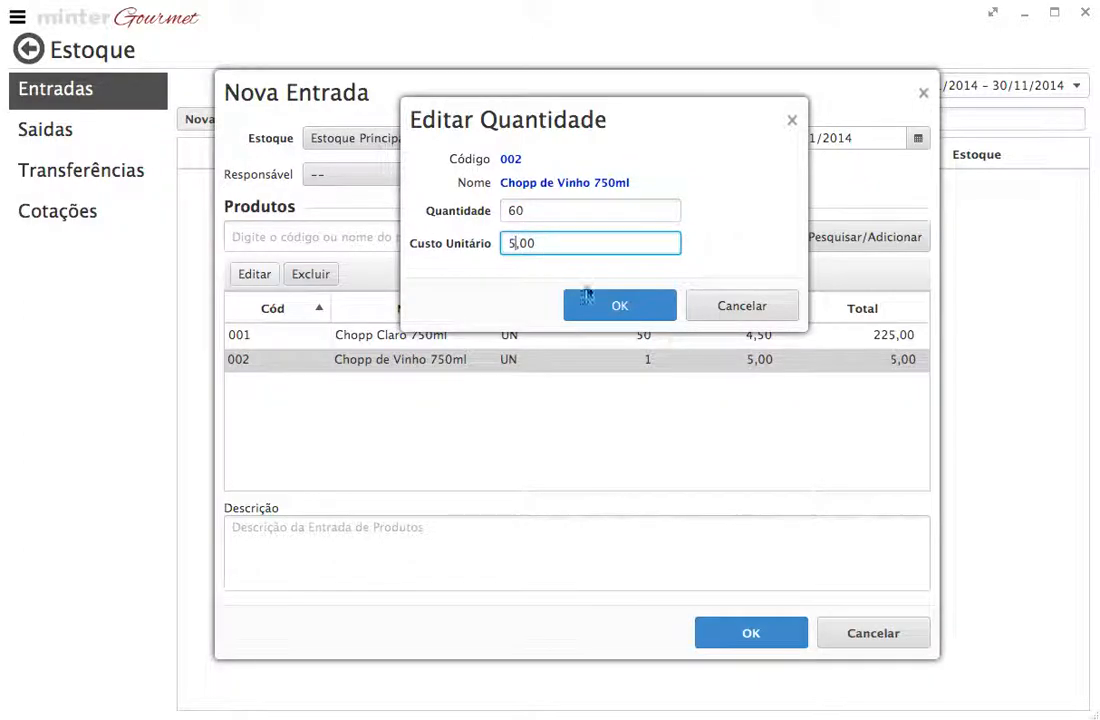
pyautogui.click(609, 306)
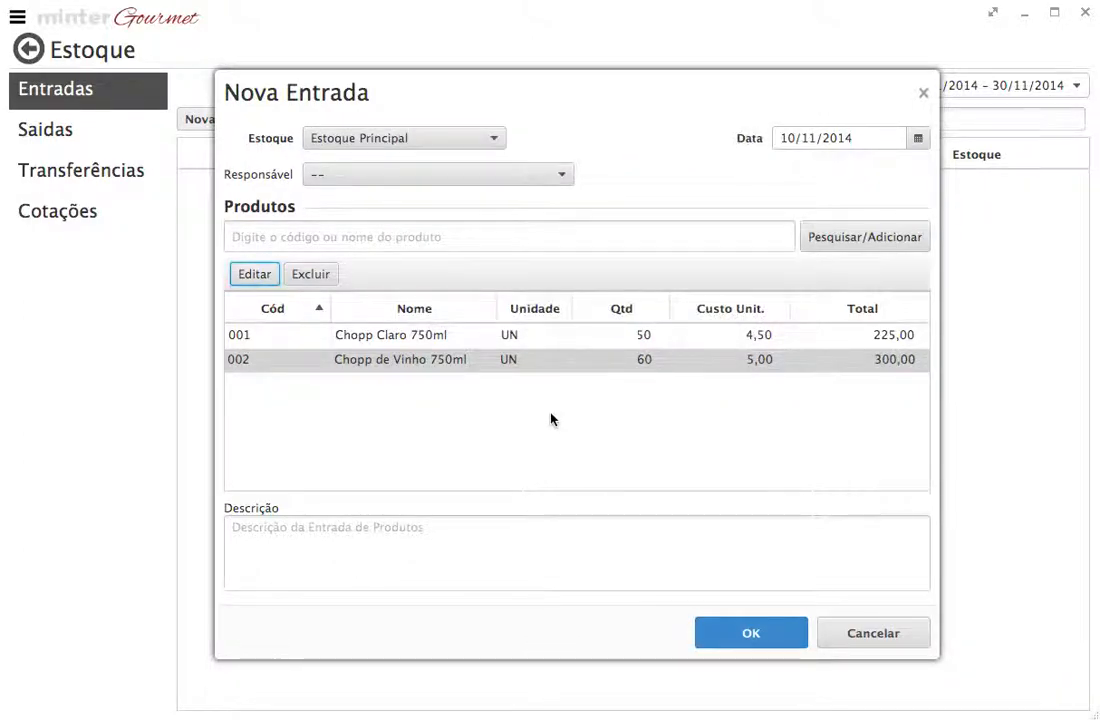
# Step: Enter "Compra para reposição" as the entry's description and save the stock entry
pyautogui.click(364, 528)
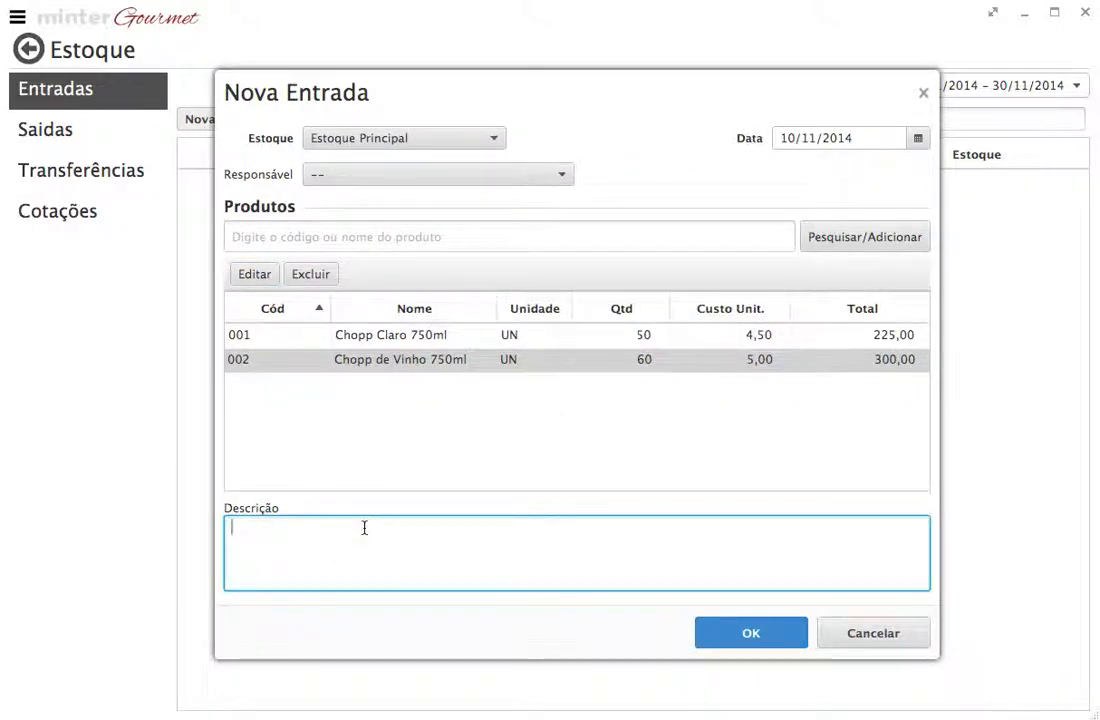
pyautogui.write('Compra para repos')
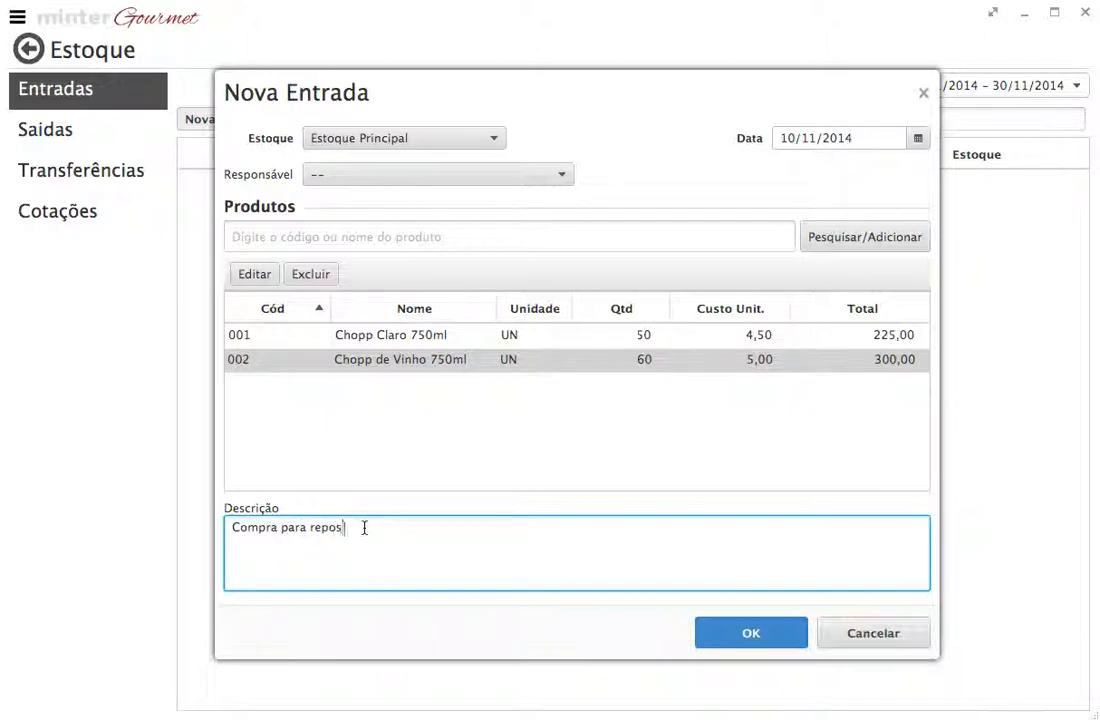
pyautogui.write('ição')
pyautogui.click(768, 634)
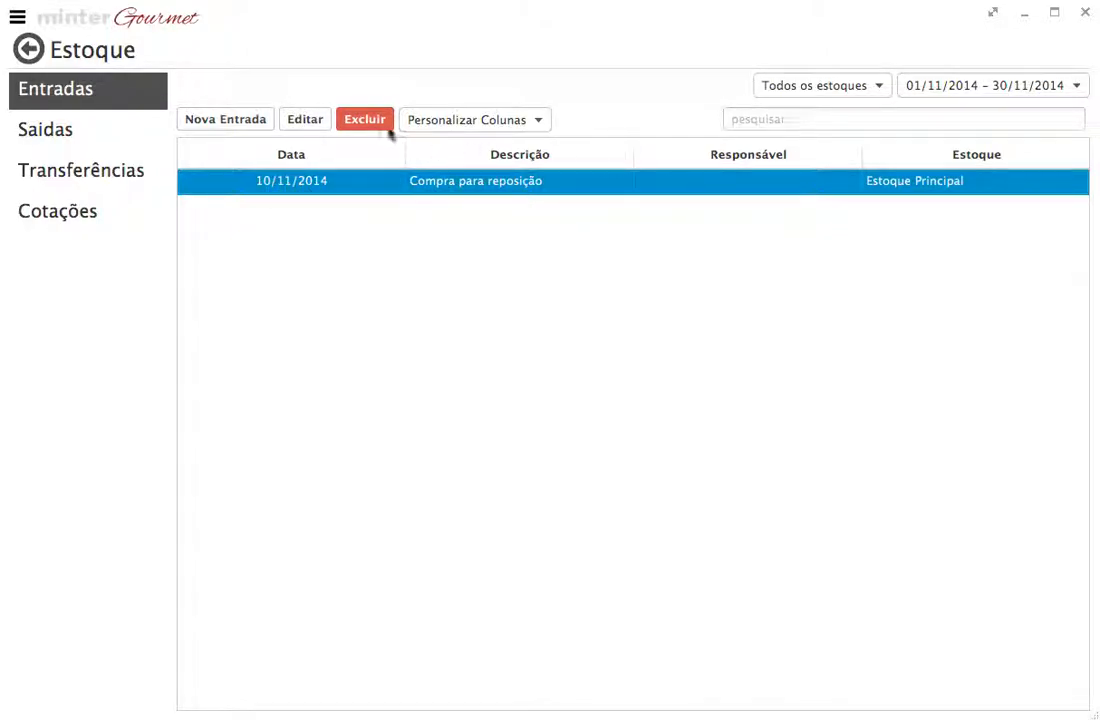
# Step: Review the details of the saved stock entry and close it without making changes
pyautogui.click(308, 118)
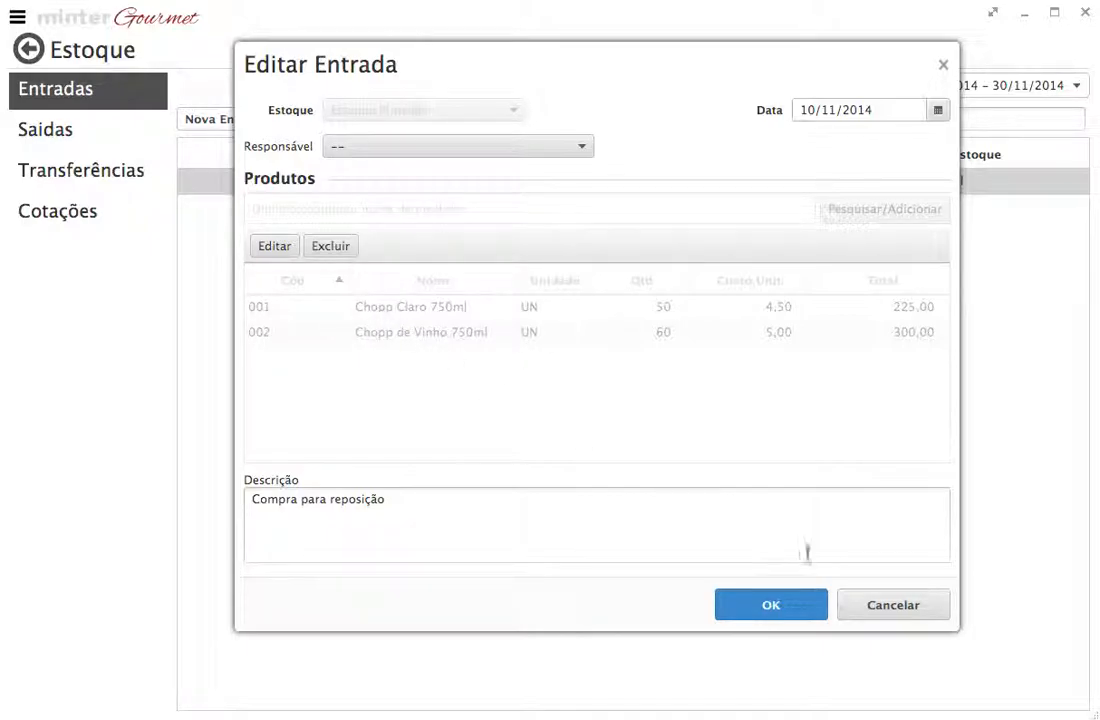
pyautogui.click(876, 606)
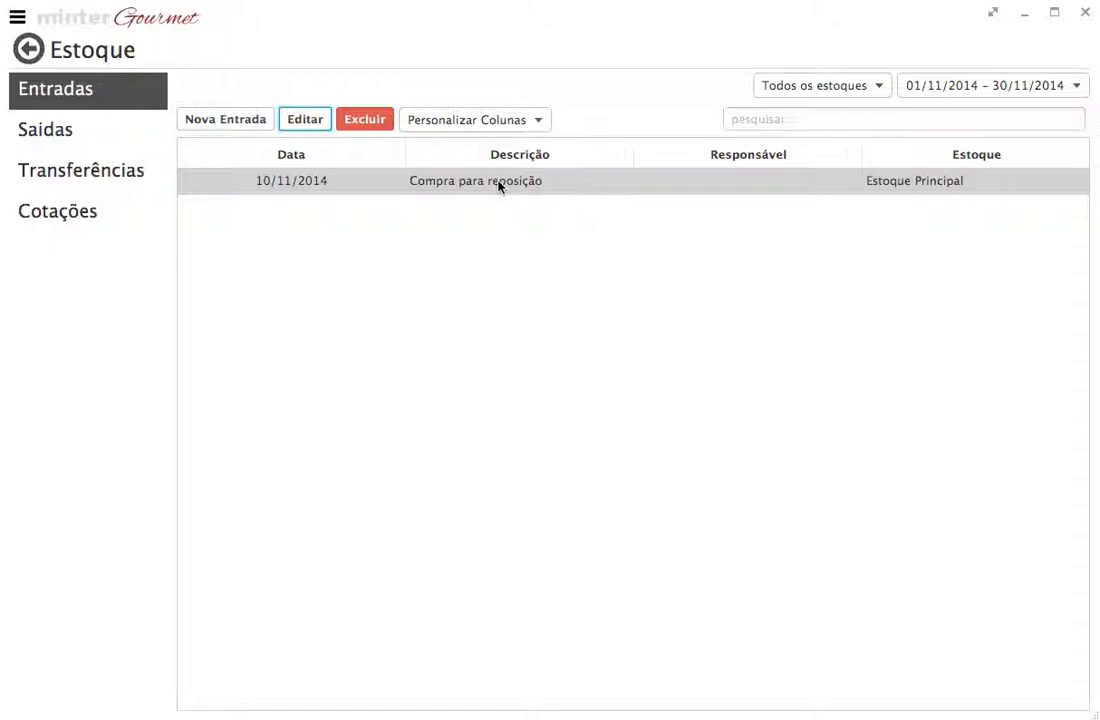
# Step: Start a new stock withdrawal (Nova Saída) from Estoque Principal
pyautogui.click(110, 134)
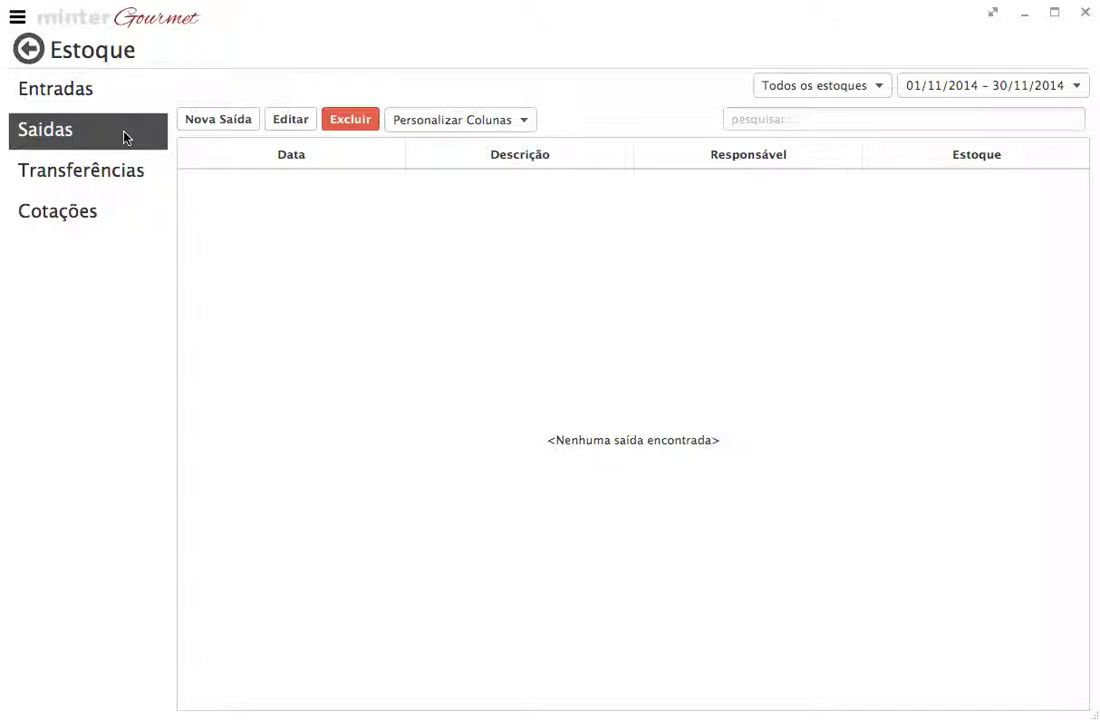
pyautogui.click(250, 125)
pyautogui.moveTo(502, 25); pyautogui.dragTo(489, 97)
pyautogui.click(464, 118)
pyautogui.click(418, 140)
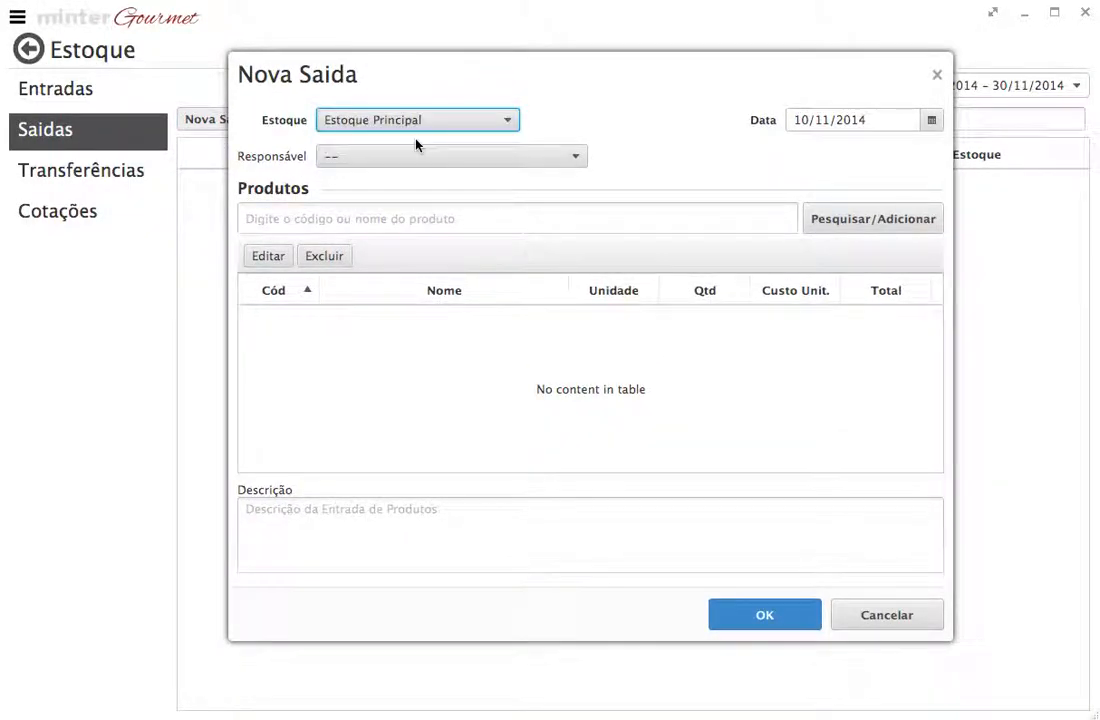
# Step: Add the product Chopp de Vinho 750ml to the new stock withdrawal
pyautogui.click(830, 212)
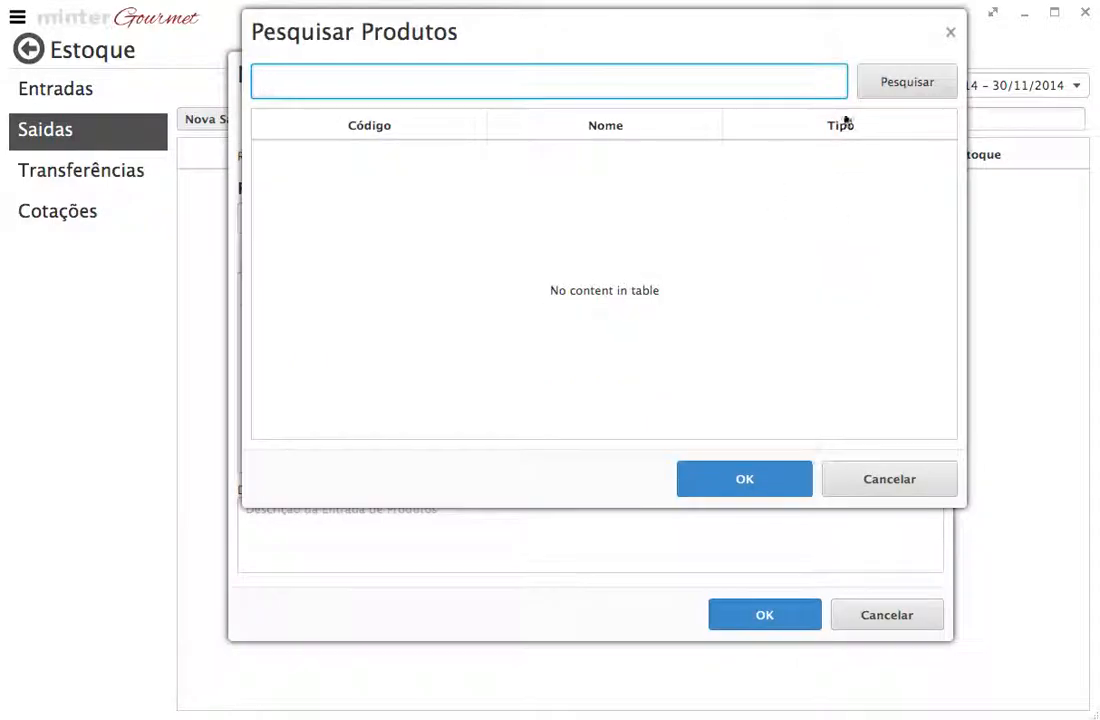
pyautogui.click(899, 86)
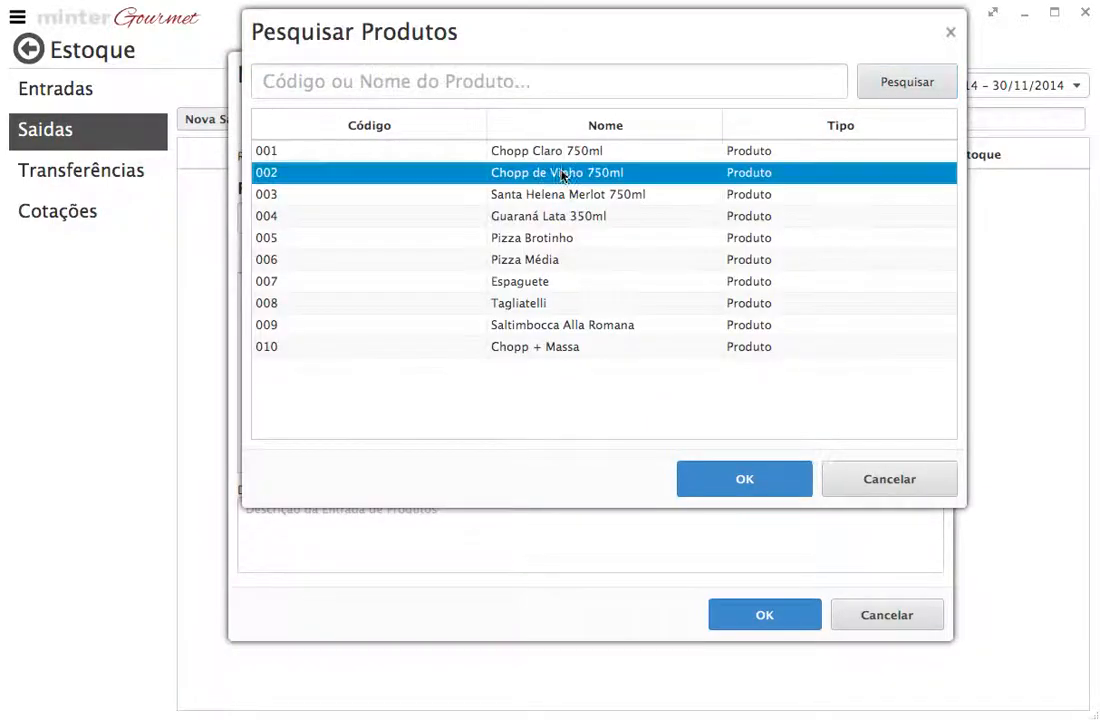
pyautogui.click(776, 479)
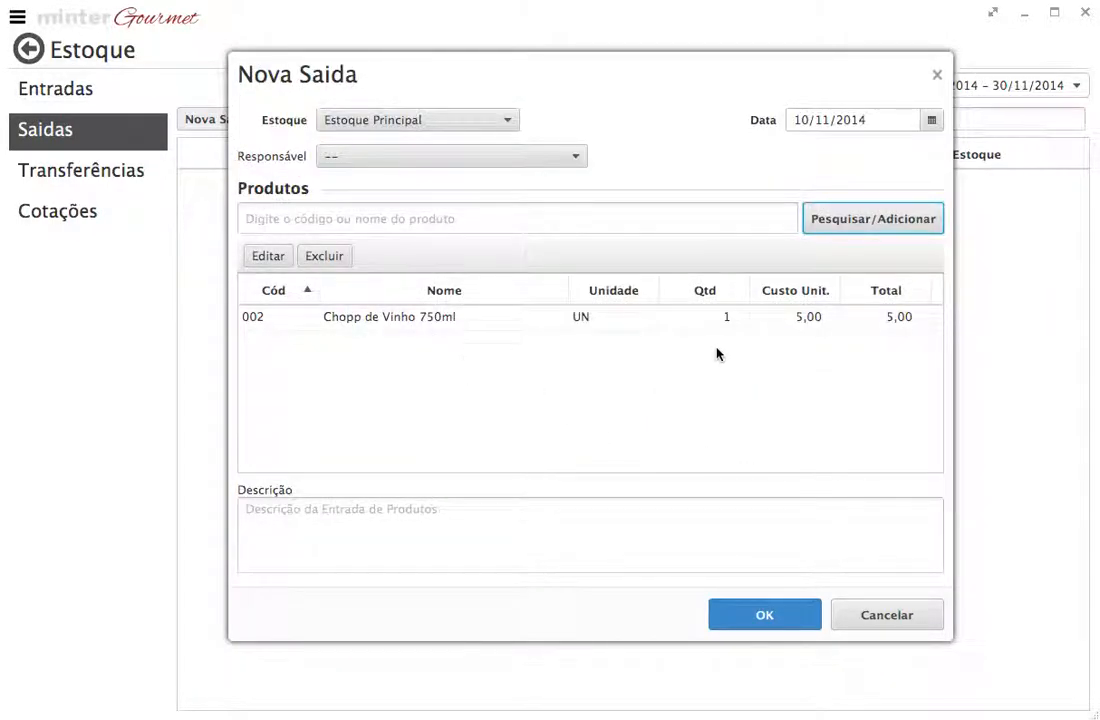
# Step: Set the quantity of Chopp de Vinho 750ml in the stock withdrawal to 6
pyautogui.click(457, 318)
pyautogui.click(268, 256)
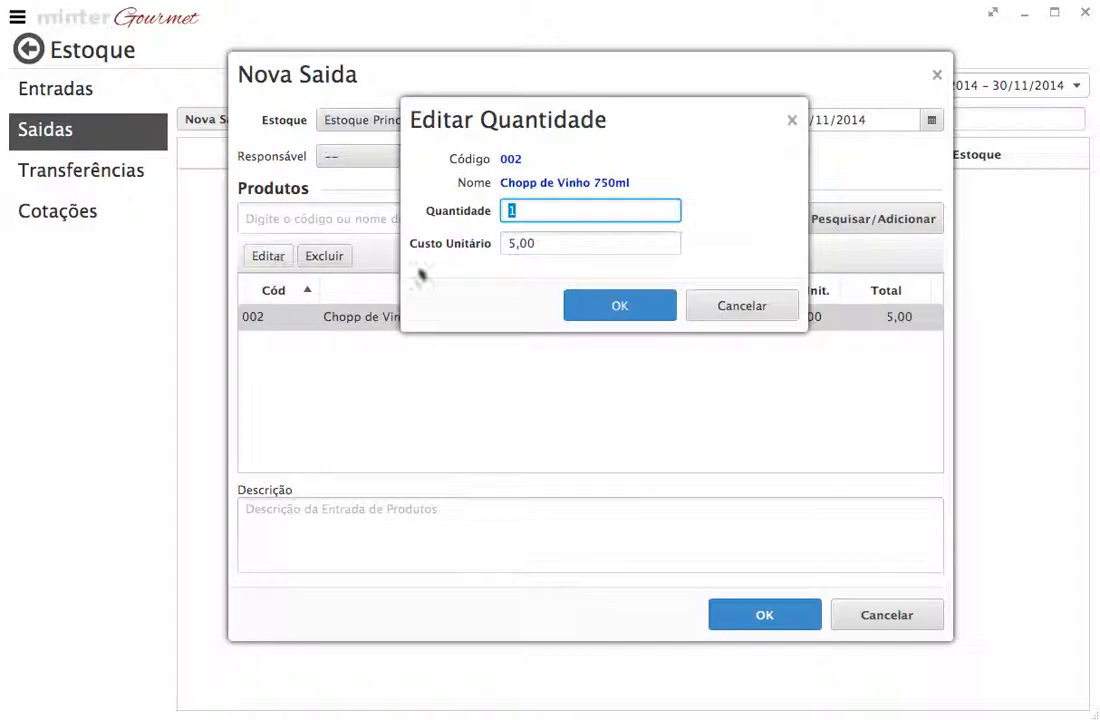
pyautogui.write('6')
pyautogui.click(622, 308)
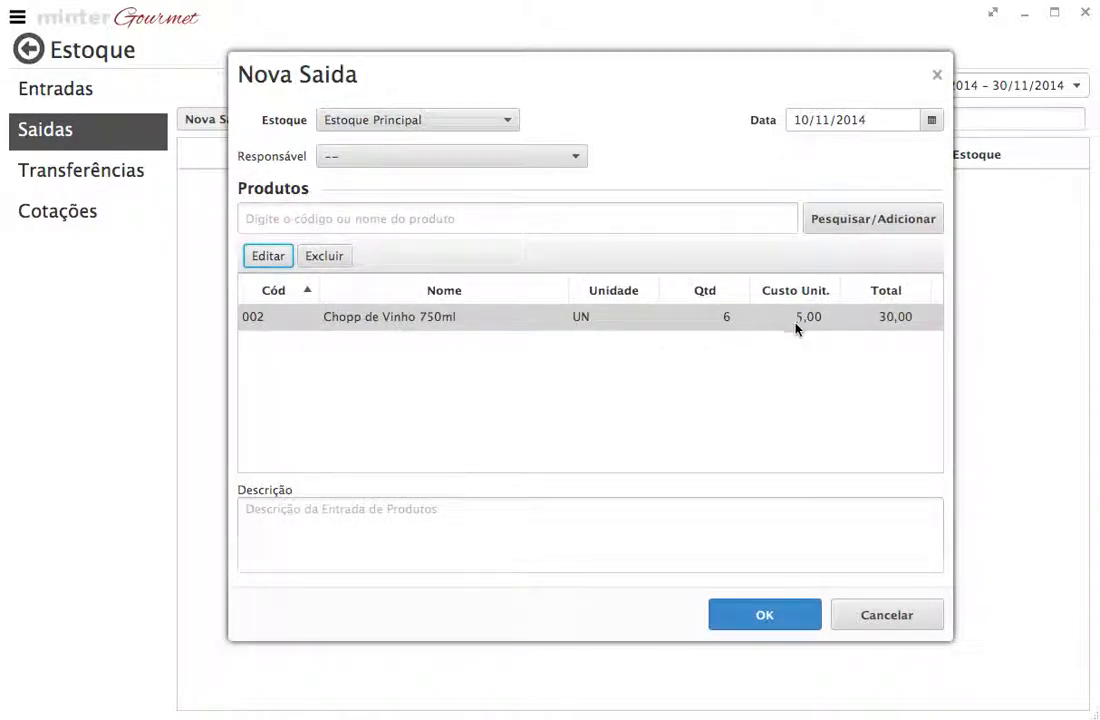
# Step: Enter "Perda por quebra" as the withdrawal's description, save it, and check the Entradas and Saídas lists
pyautogui.click(546, 525)
pyautogui.write('Perda por quebra')
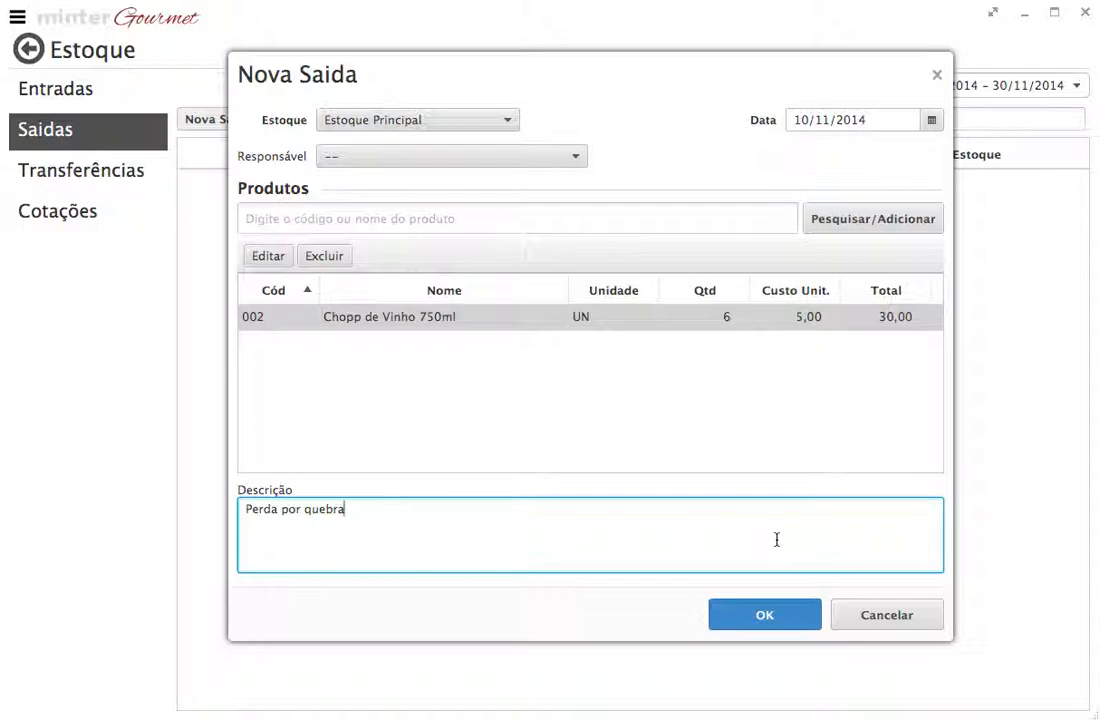
pyautogui.click(764, 614)
pyautogui.click(100, 100)
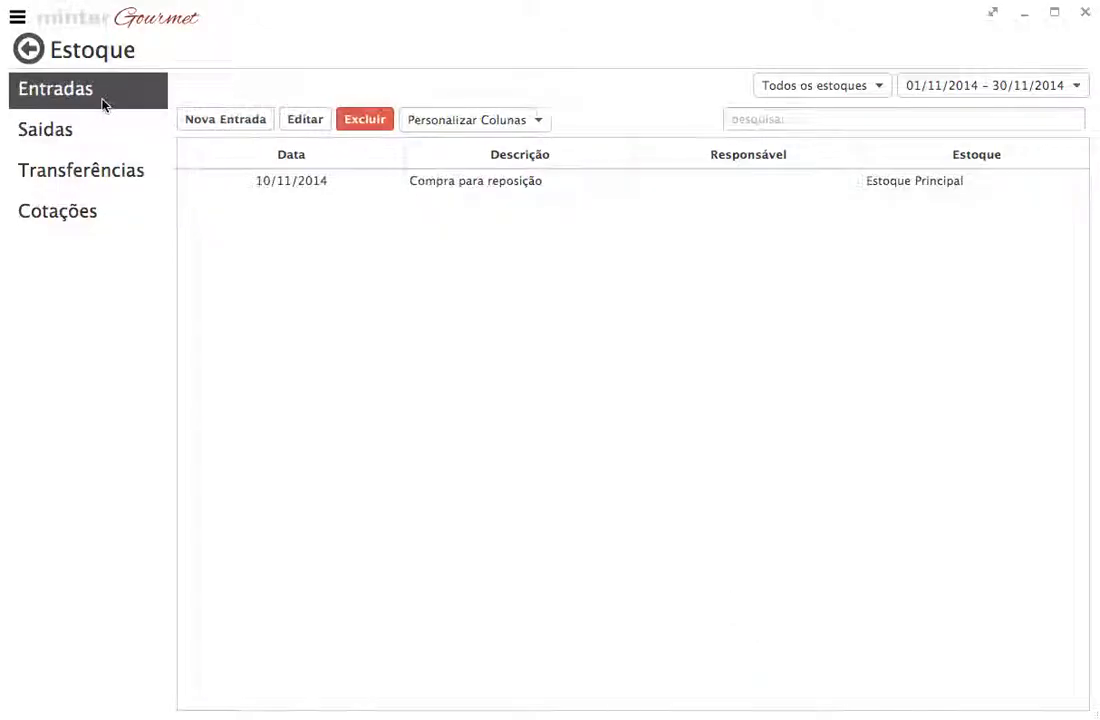
pyautogui.click(97, 131)
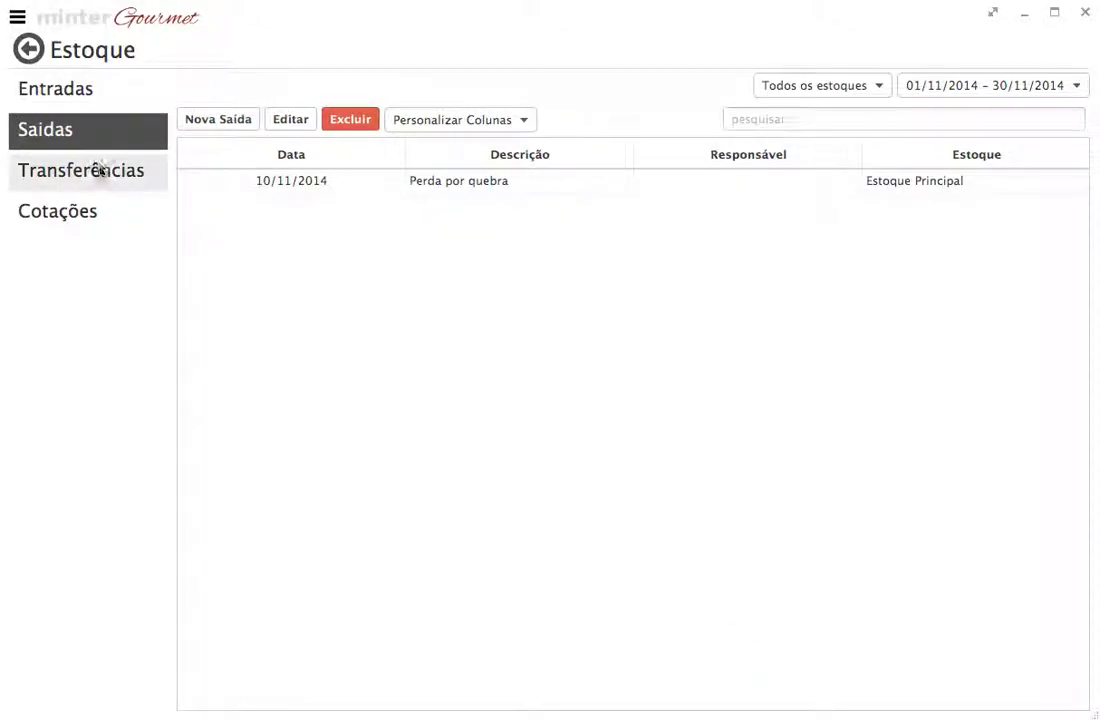
# Step: Examine the origin, destination and description fields of a new stock transfer (Nova Transferência) and close it without saving
pyautogui.click(98, 170)
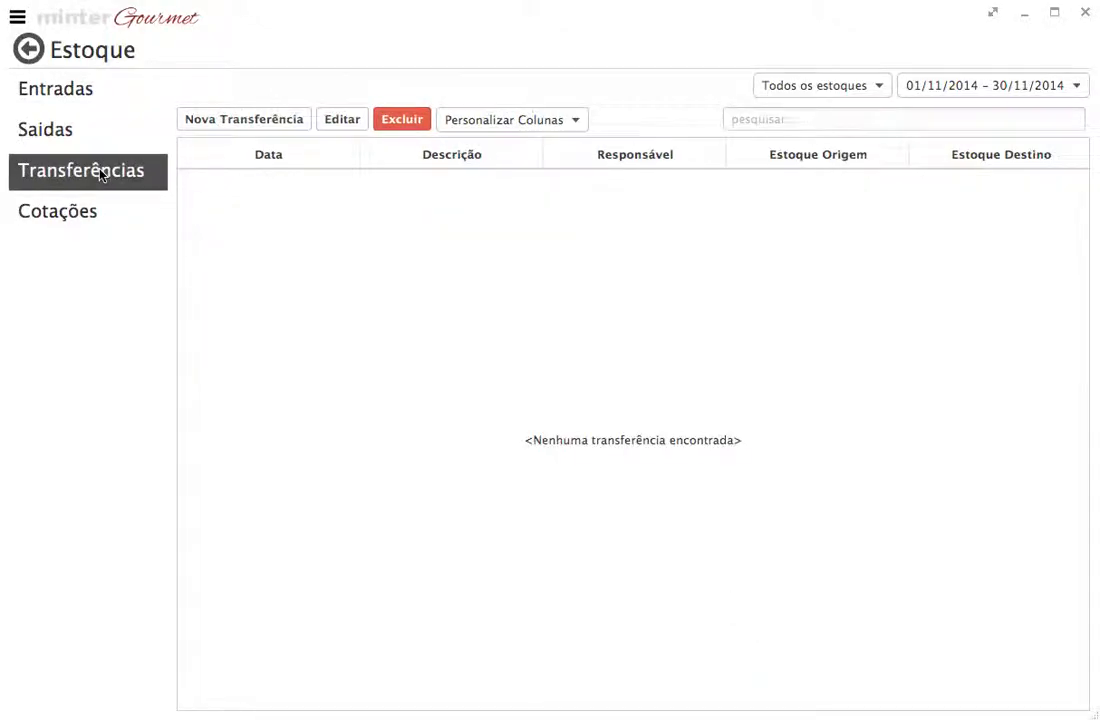
pyautogui.click(208, 121)
pyautogui.moveTo(454, 42); pyautogui.dragTo(482, 100)
pyautogui.click(449, 119)
pyautogui.click(425, 142)
pyautogui.click(432, 158)
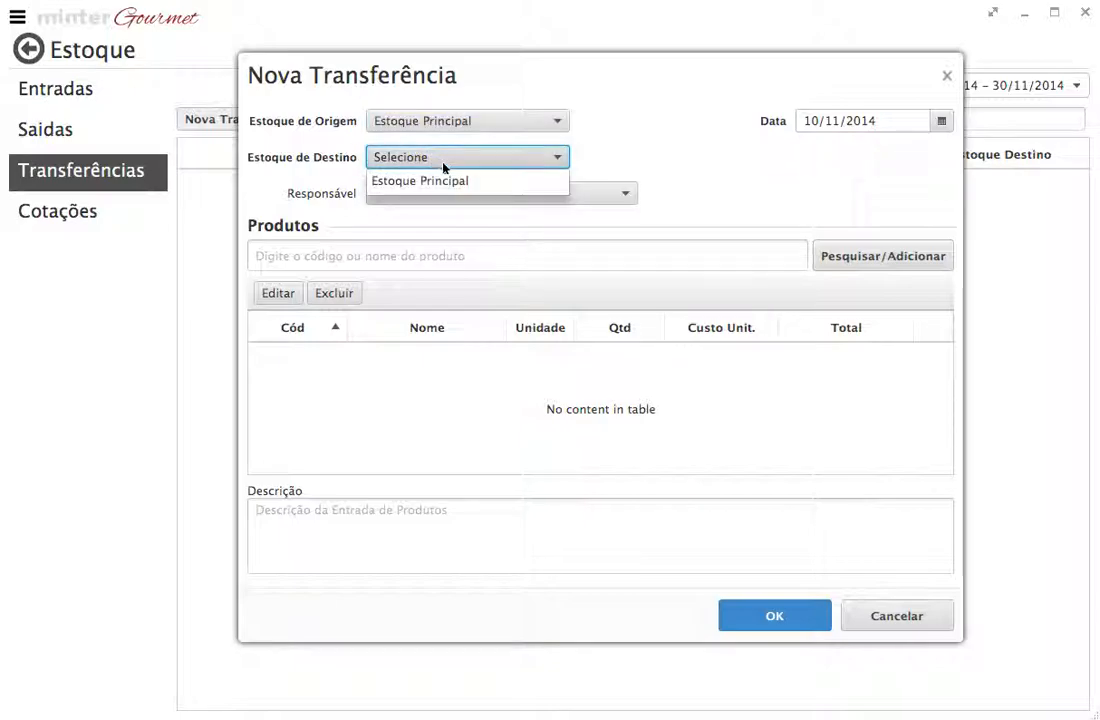
pyautogui.click(656, 146)
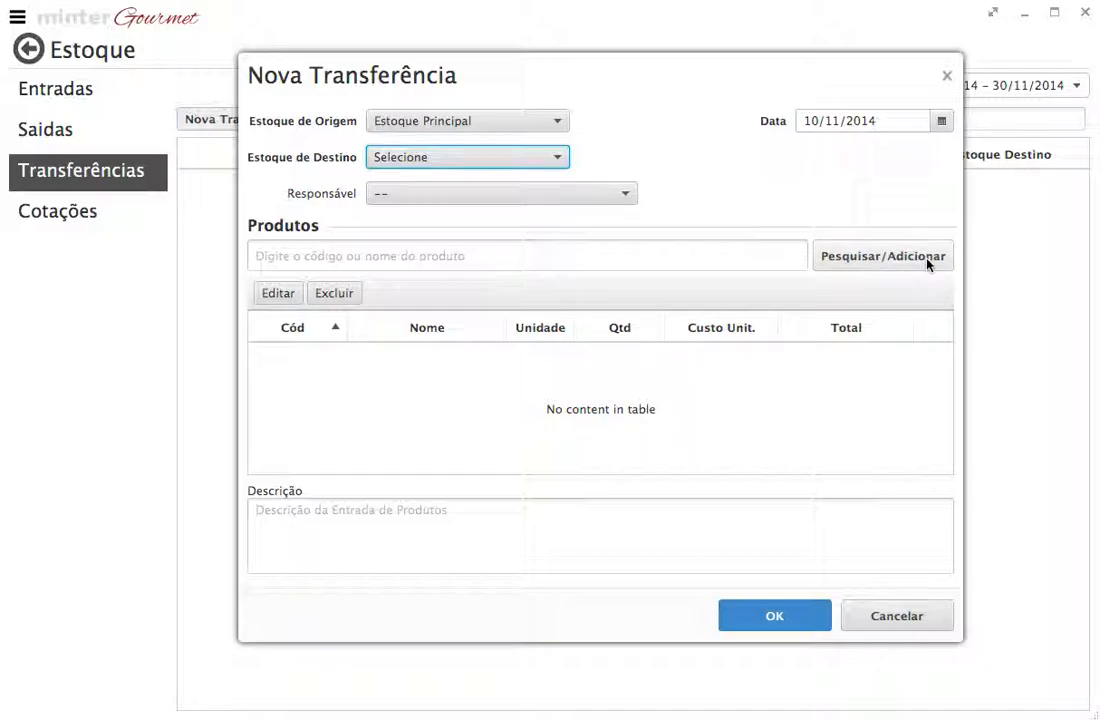
pyautogui.click(322, 518)
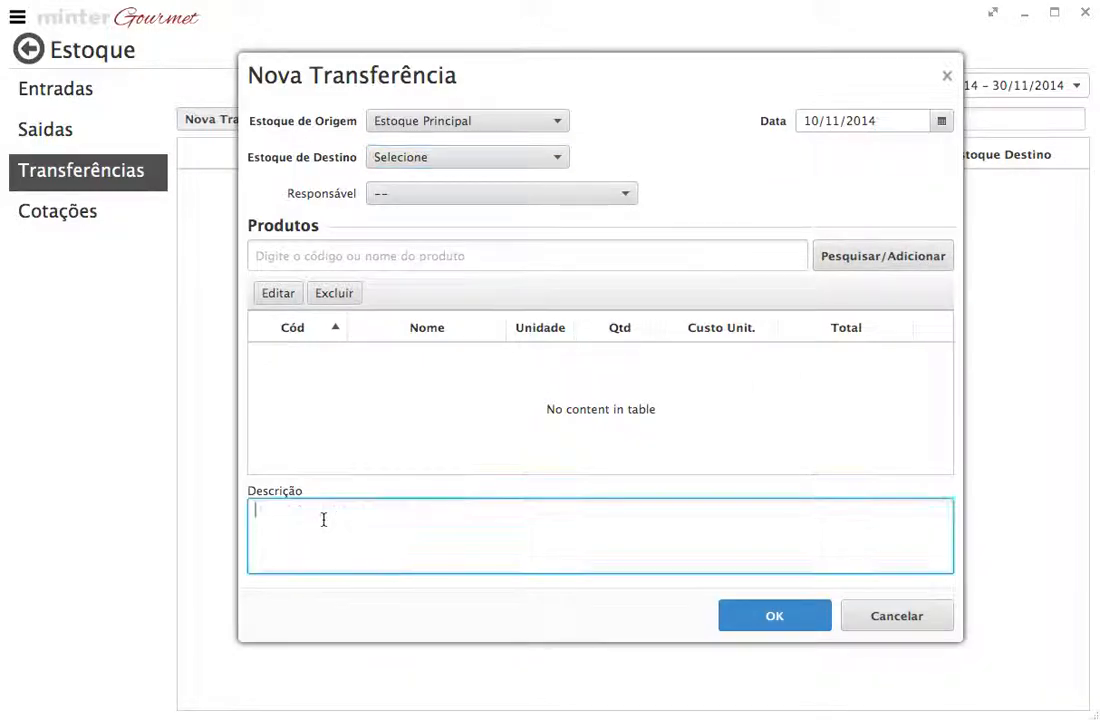
pyautogui.click(886, 614)
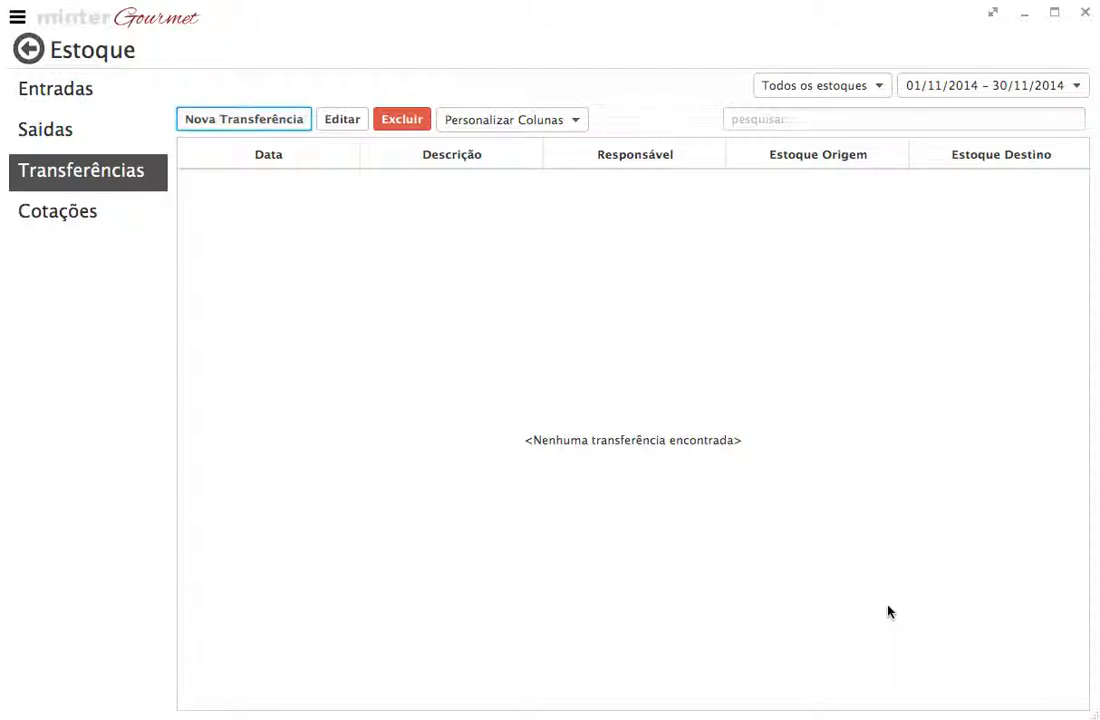
# Step: Examine the period filter options of the Entradas list without changing the selected period
pyautogui.click(118, 96)
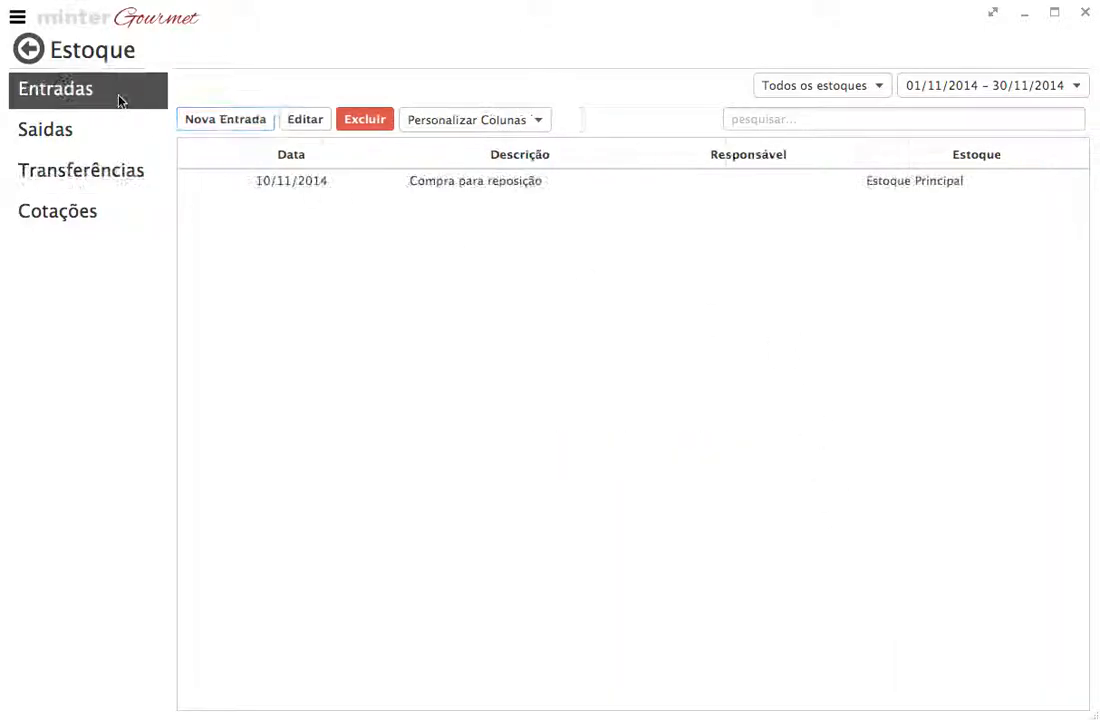
pyautogui.click(1067, 93)
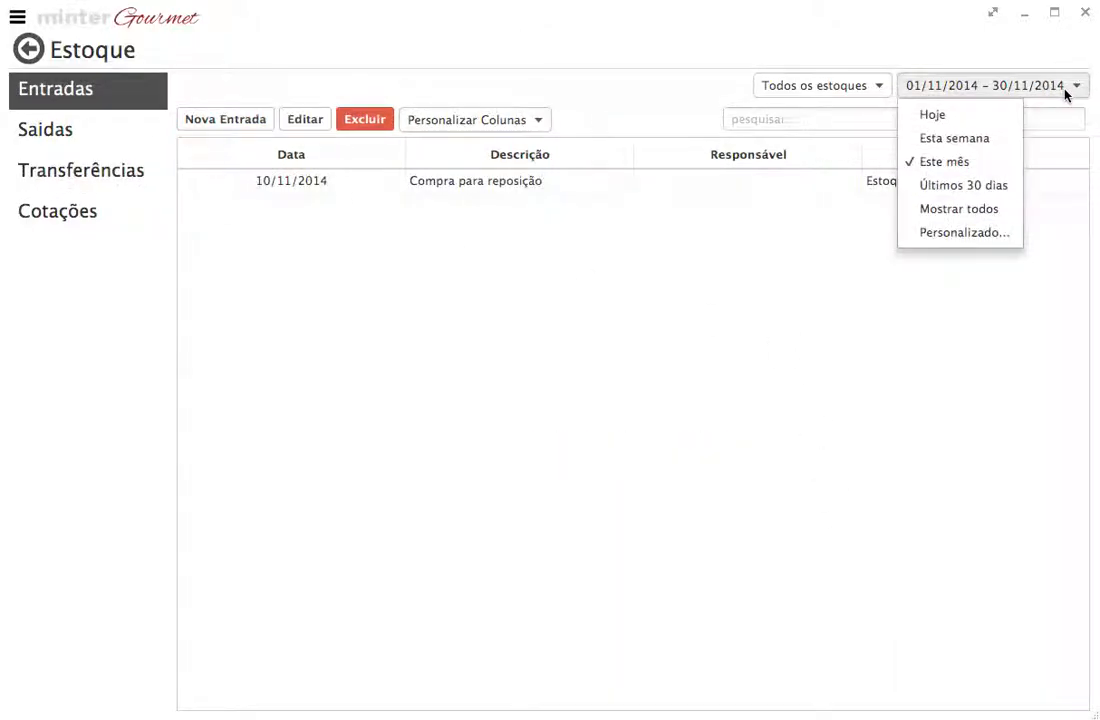
pyautogui.click(1065, 92)
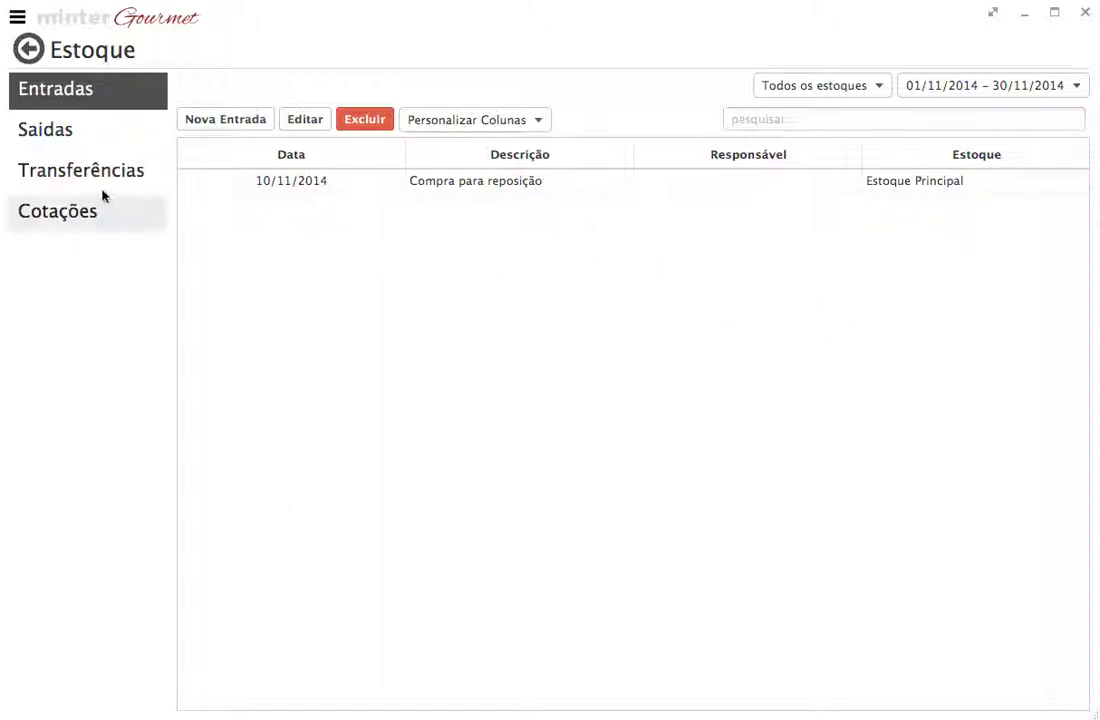
# Step: Start a new quotation (Nova Cotação) in Cotações and set its date to 11/11/2014
pyautogui.click(40, 208)
pyautogui.click(244, 125)
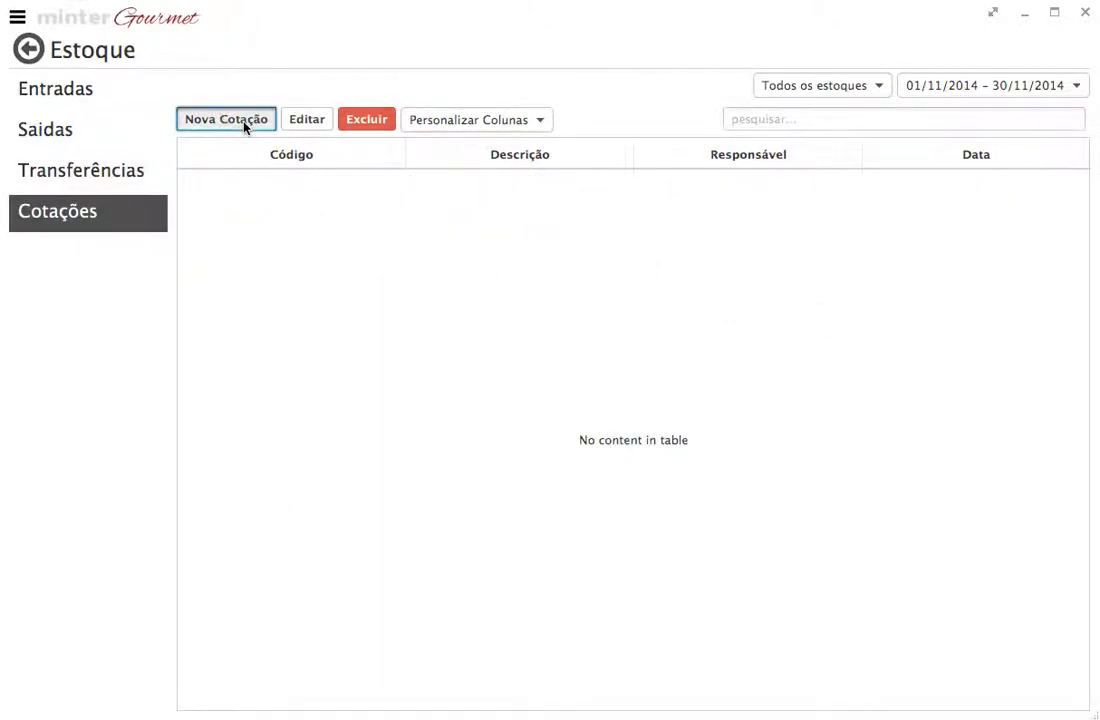
pyautogui.moveTo(385, 25); pyautogui.dragTo(357, 90)
pyautogui.click(360, 110)
pyautogui.click(379, 147)
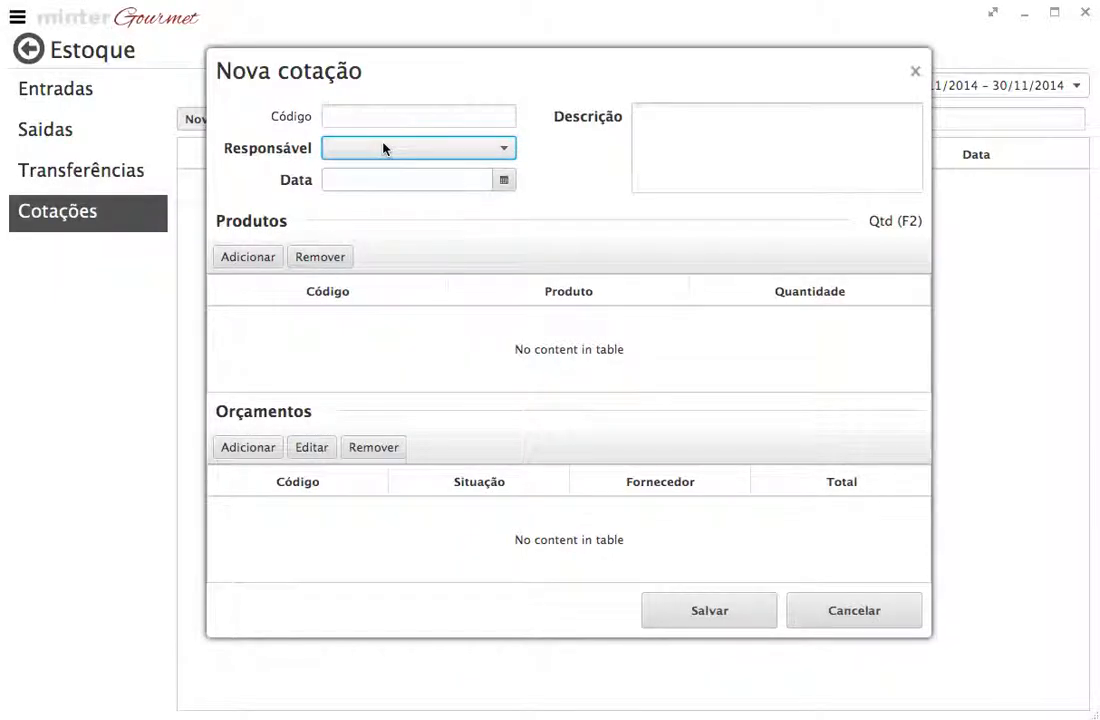
pyautogui.click(504, 180)
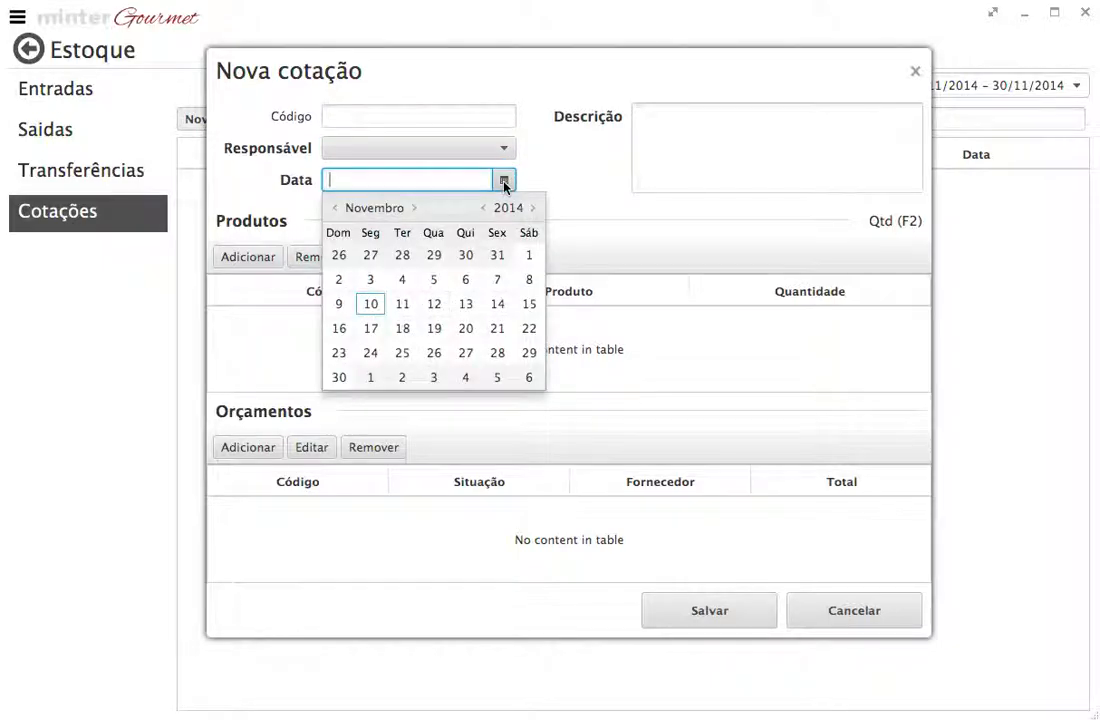
pyautogui.click(400, 311)
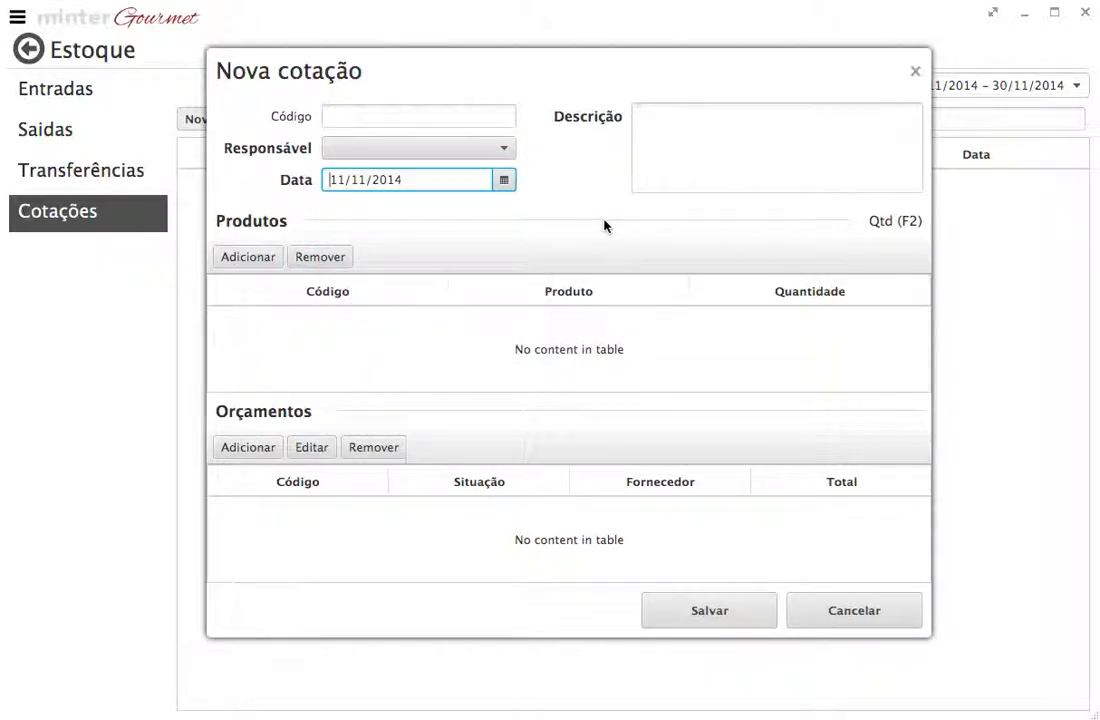
pyautogui.click(775, 111)
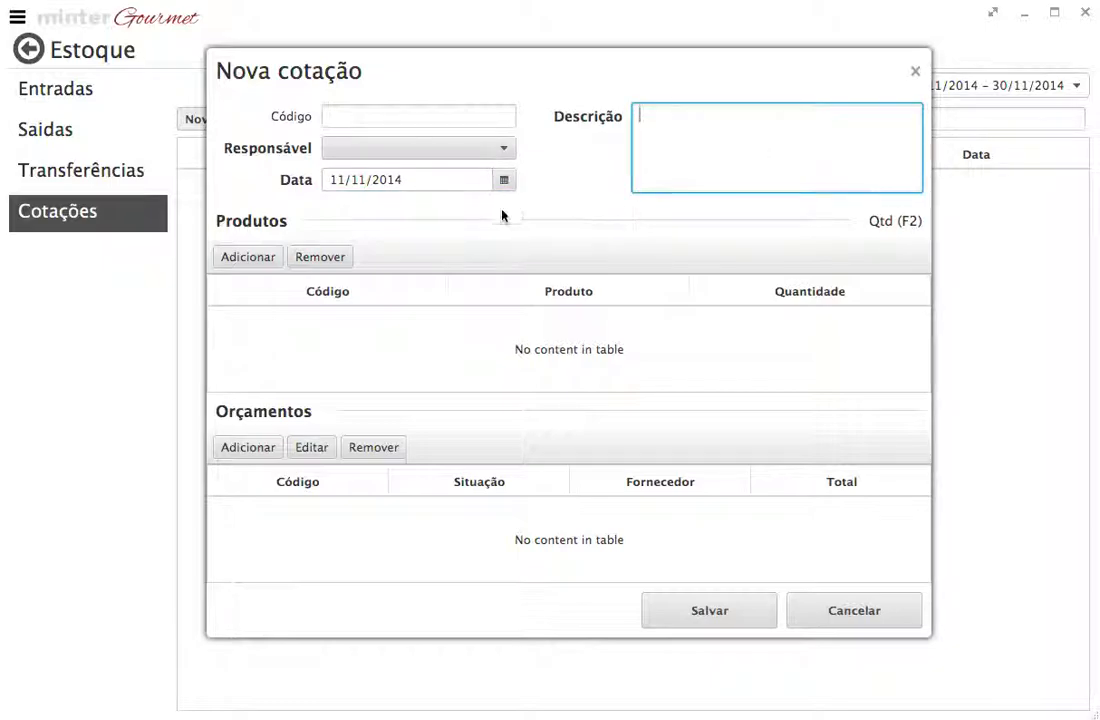
# Step: Add the product Santa Helena Merlot 750ml to the new quotation
pyautogui.click(262, 260)
pyautogui.click(923, 80)
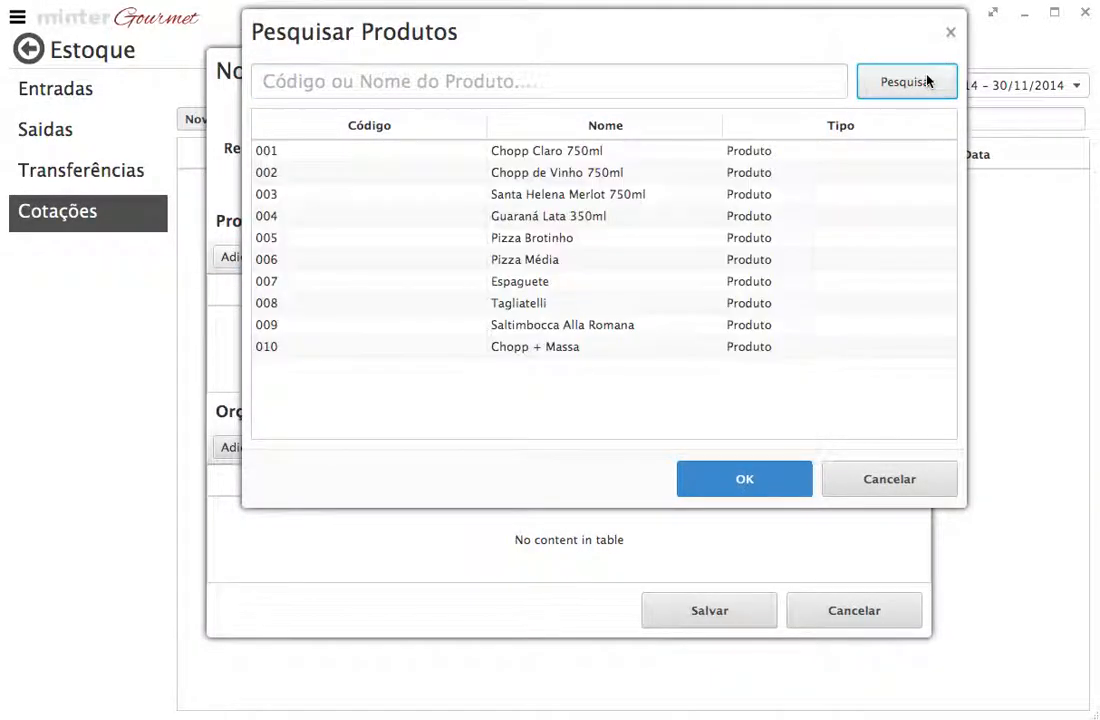
pyautogui.click(589, 195)
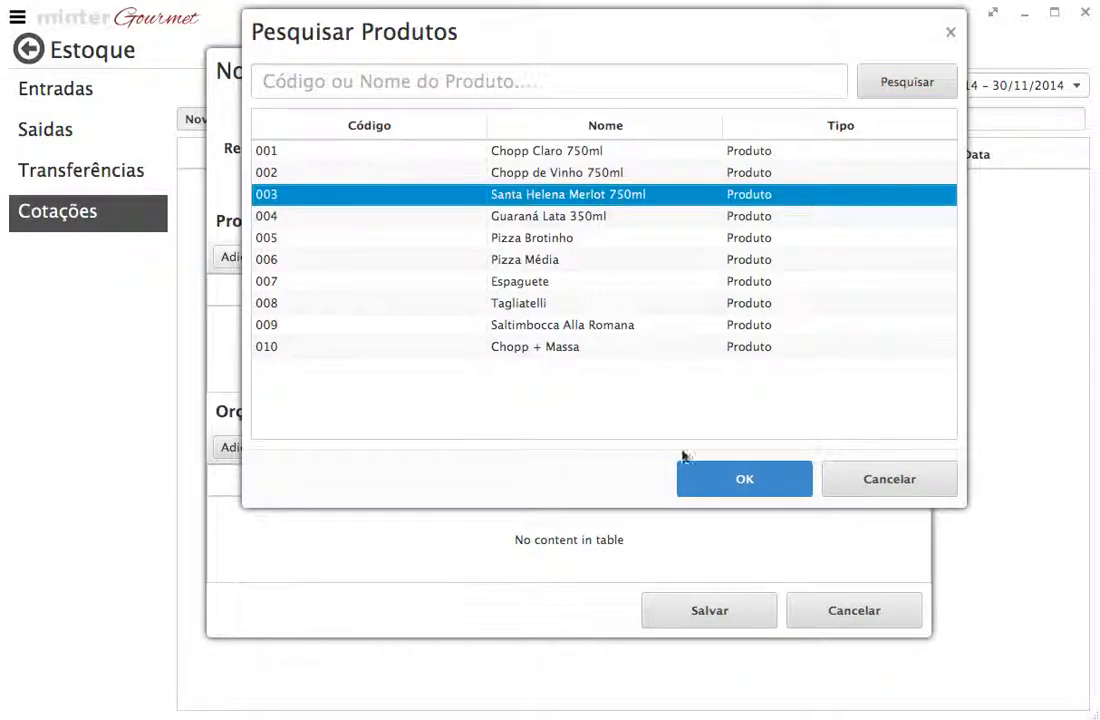
pyautogui.click(719, 484)
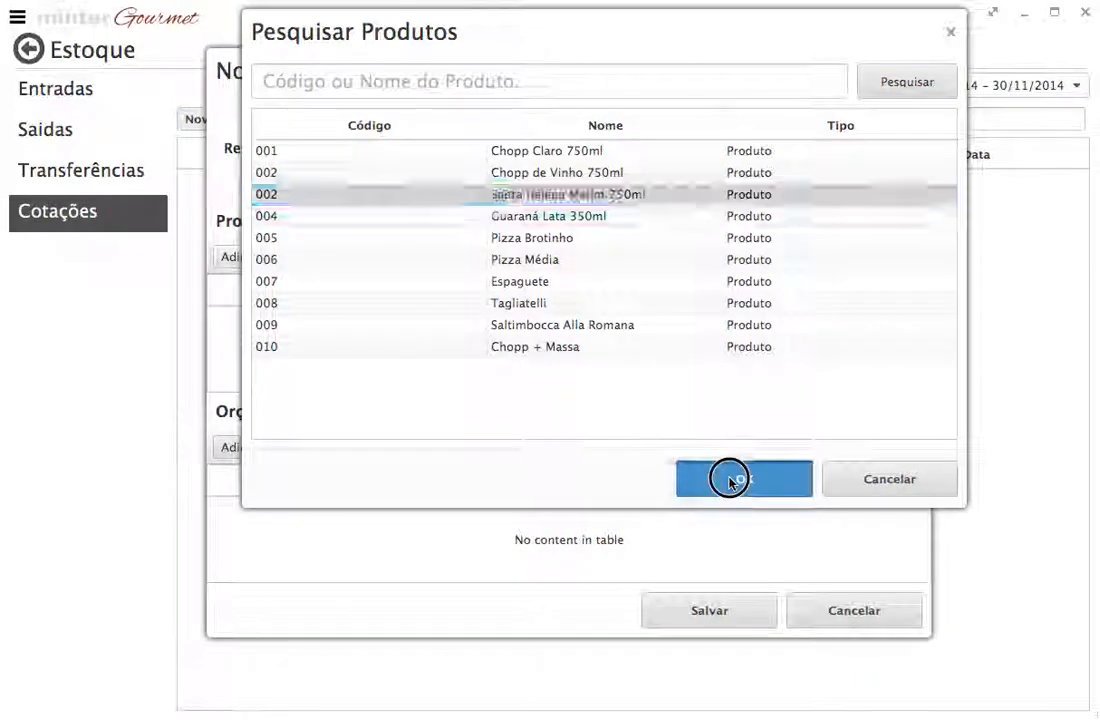
# Step: Set the quantity of Santa Helena Merlot 750ml in the quotation to 10
pyautogui.click(700, 315)
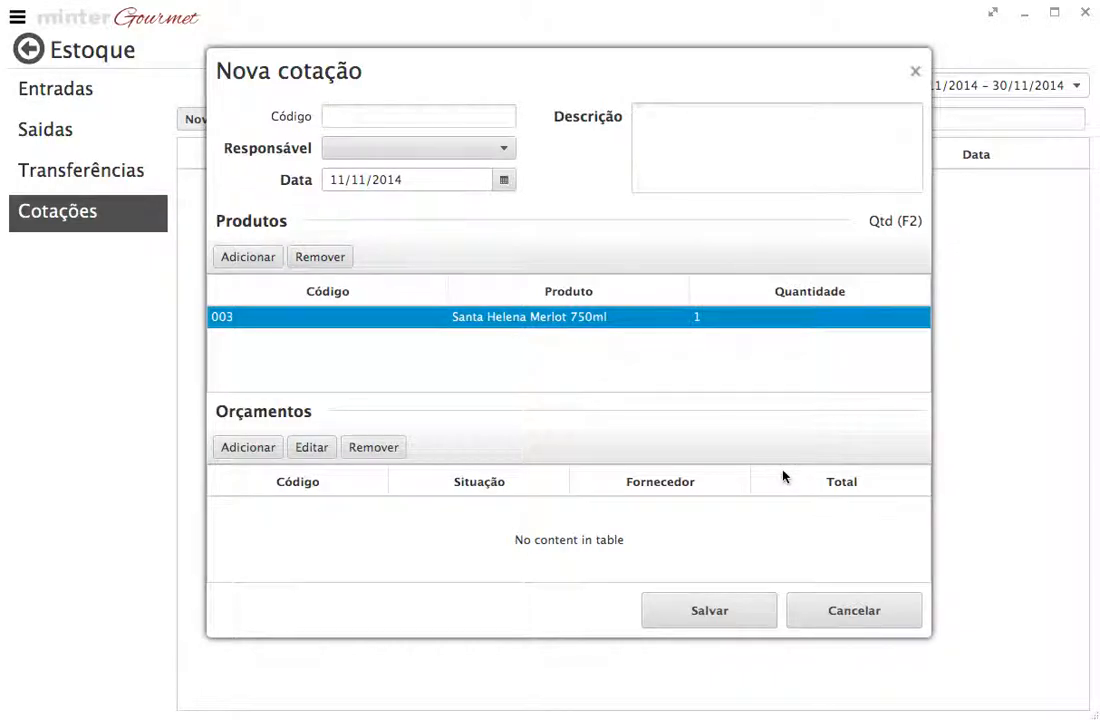
pyautogui.click(890, 226)
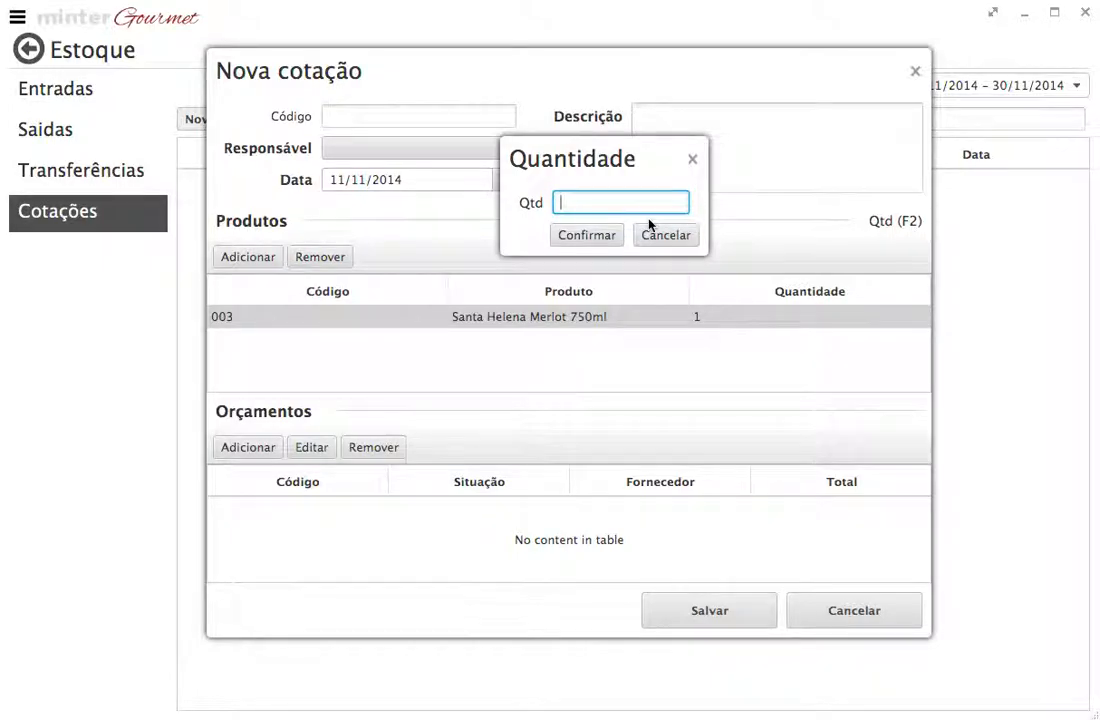
pyautogui.write('10')
pyautogui.click(583, 235)
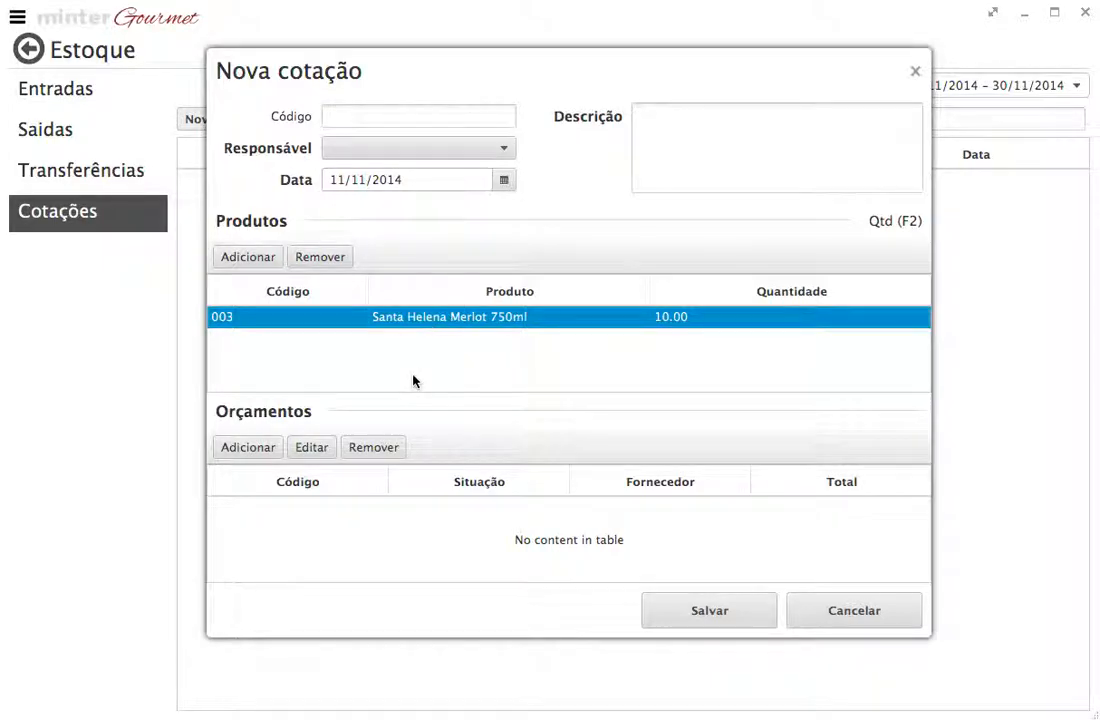
# Step: Start a new supplier budget (Orçamento) for the quotation and enter 10 as the quantity of Santa Helena Merlot 750ml
pyautogui.click(241, 448)
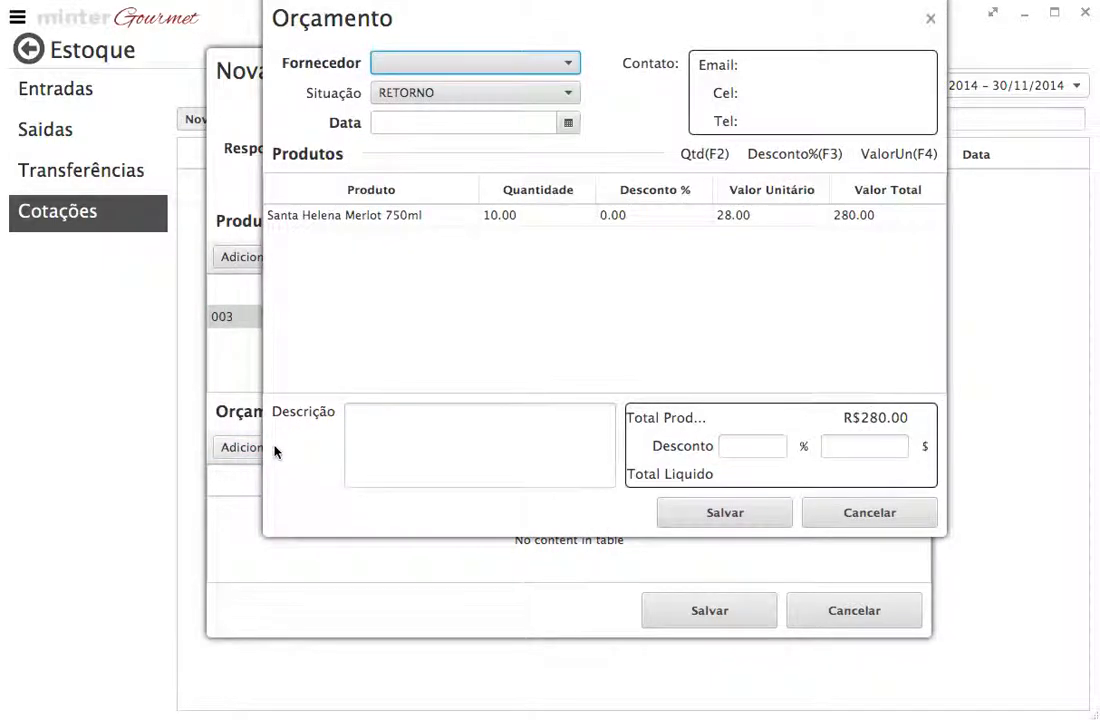
pyautogui.moveTo(460, 22); pyautogui.dragTo(394, 52)
pyautogui.click(410, 93)
pyautogui.click(401, 119)
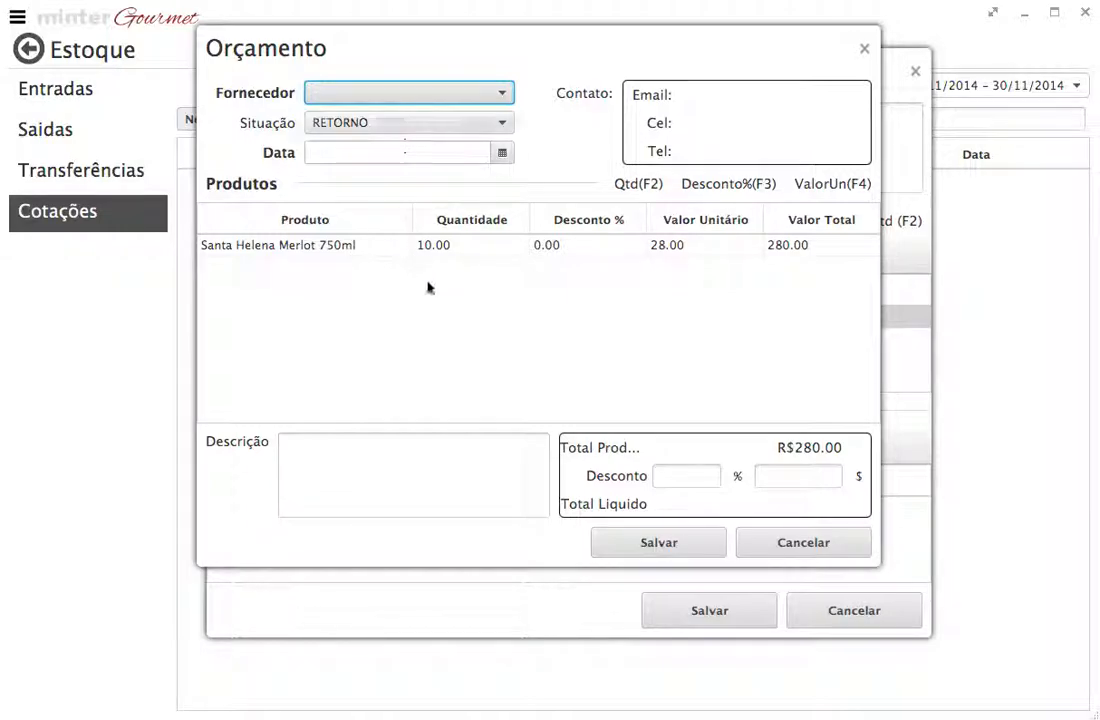
pyautogui.click(356, 252)
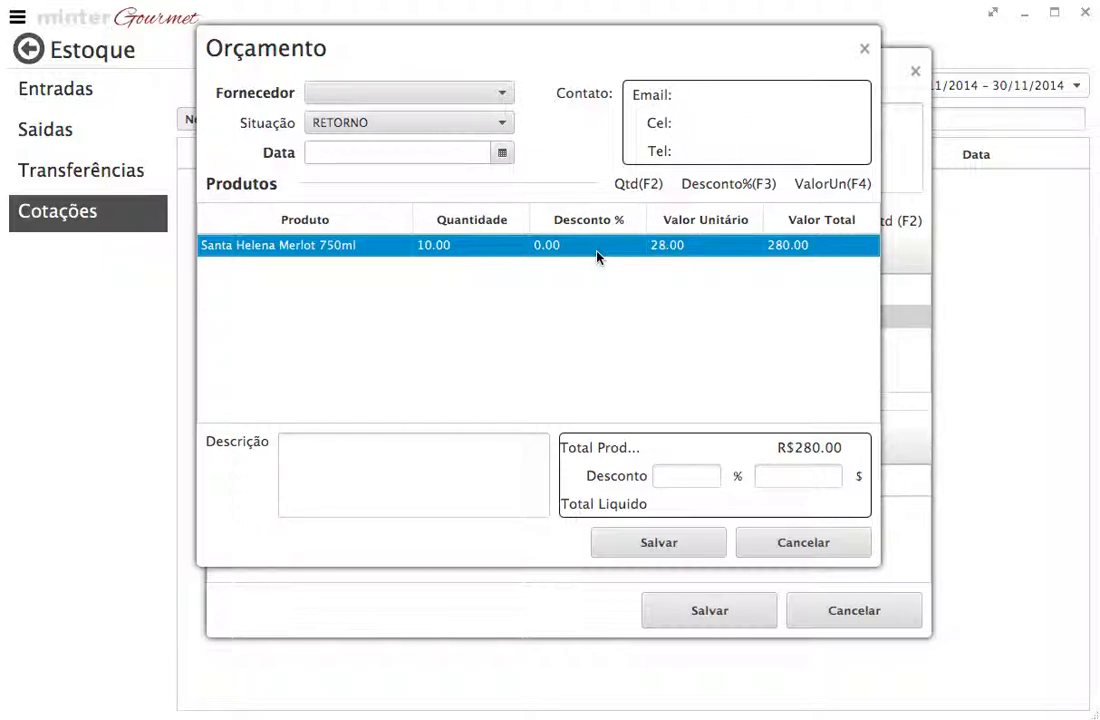
pyautogui.press('F2')
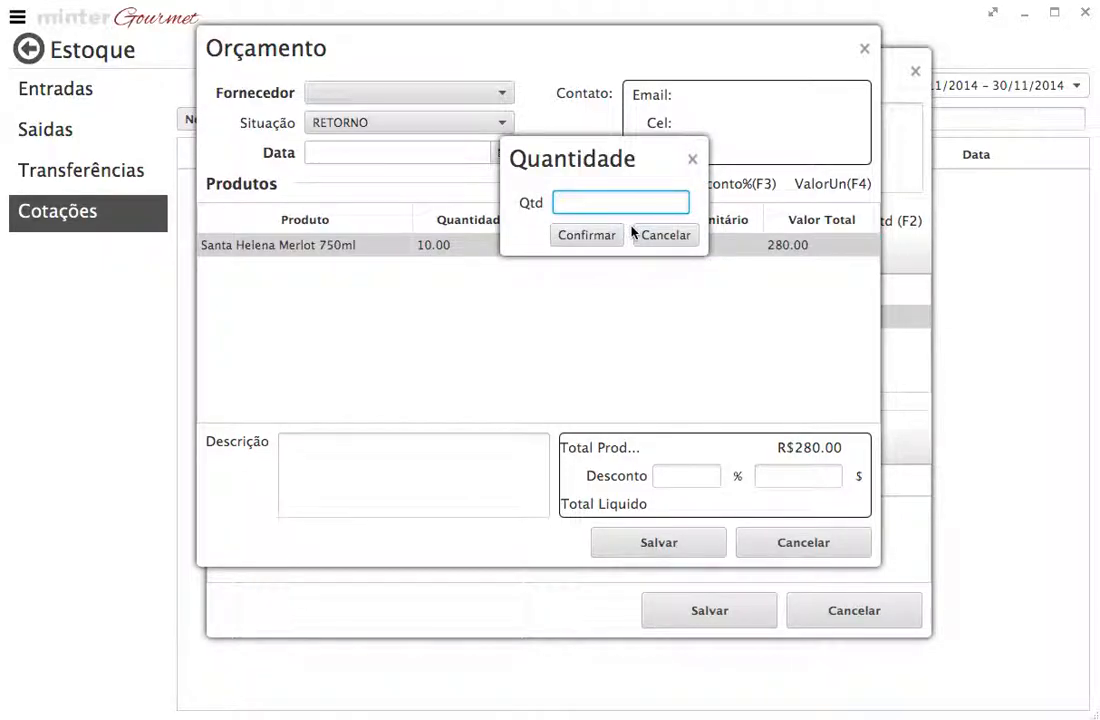
pyautogui.write('10')
pyautogui.press('Return')
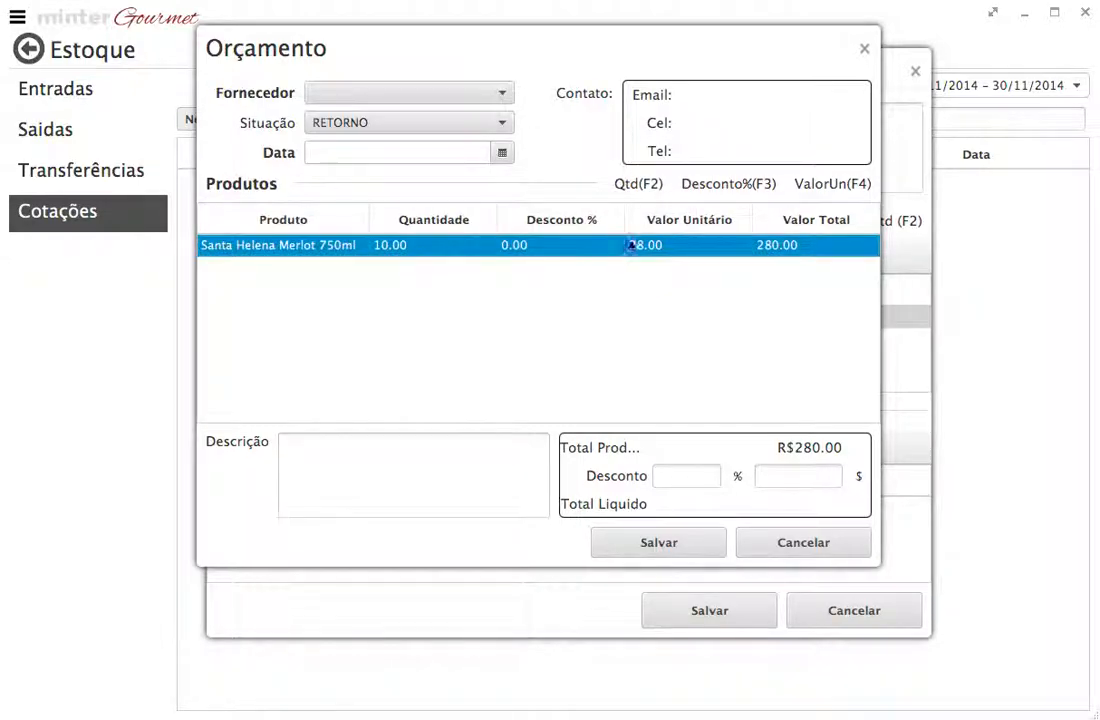
# Step: Check the budget product's discount and unit value dialogs without entering values, and discard the budget and the quotation
pyautogui.click(740, 194)
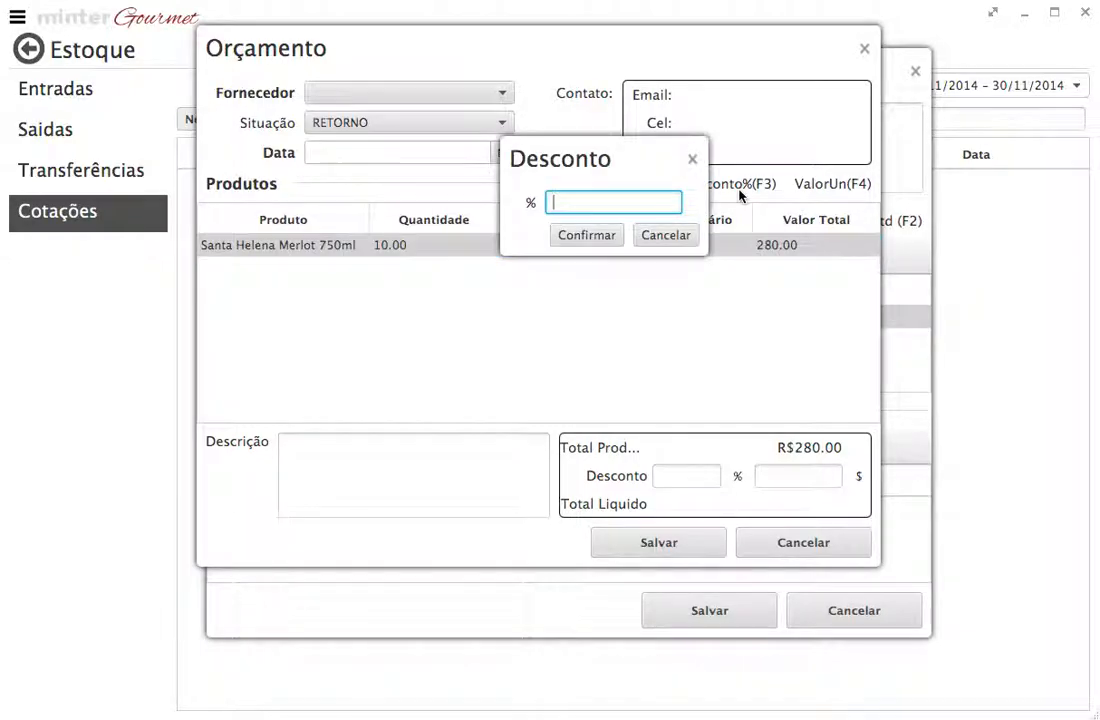
pyautogui.click(665, 236)
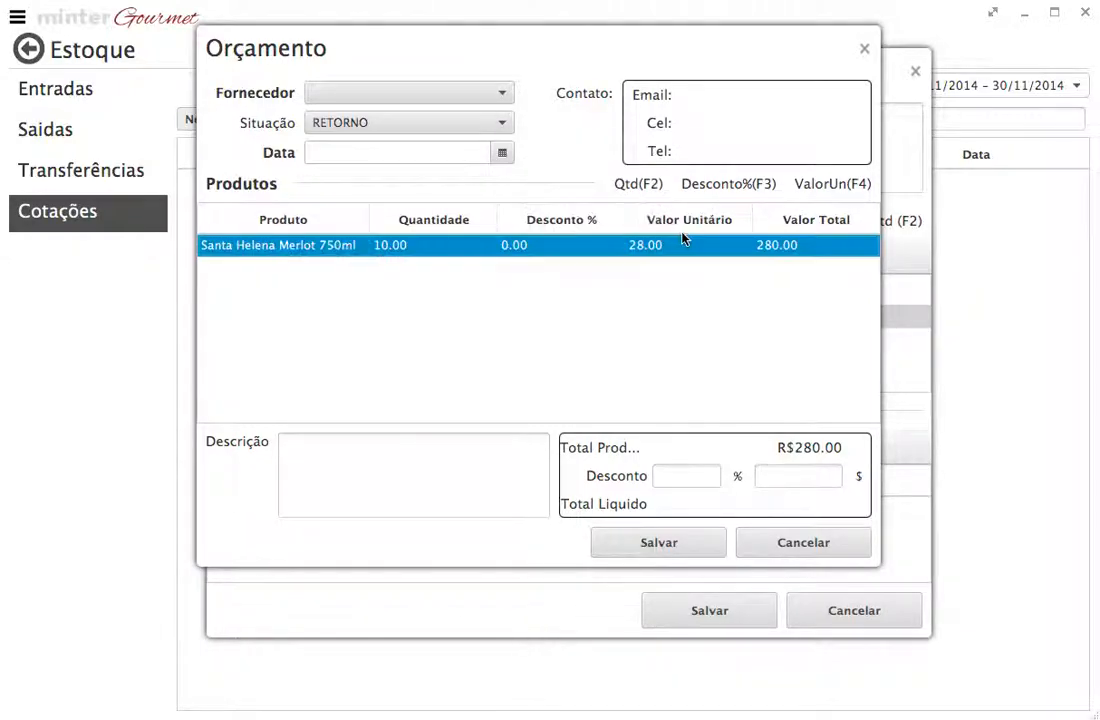
pyautogui.click(843, 183)
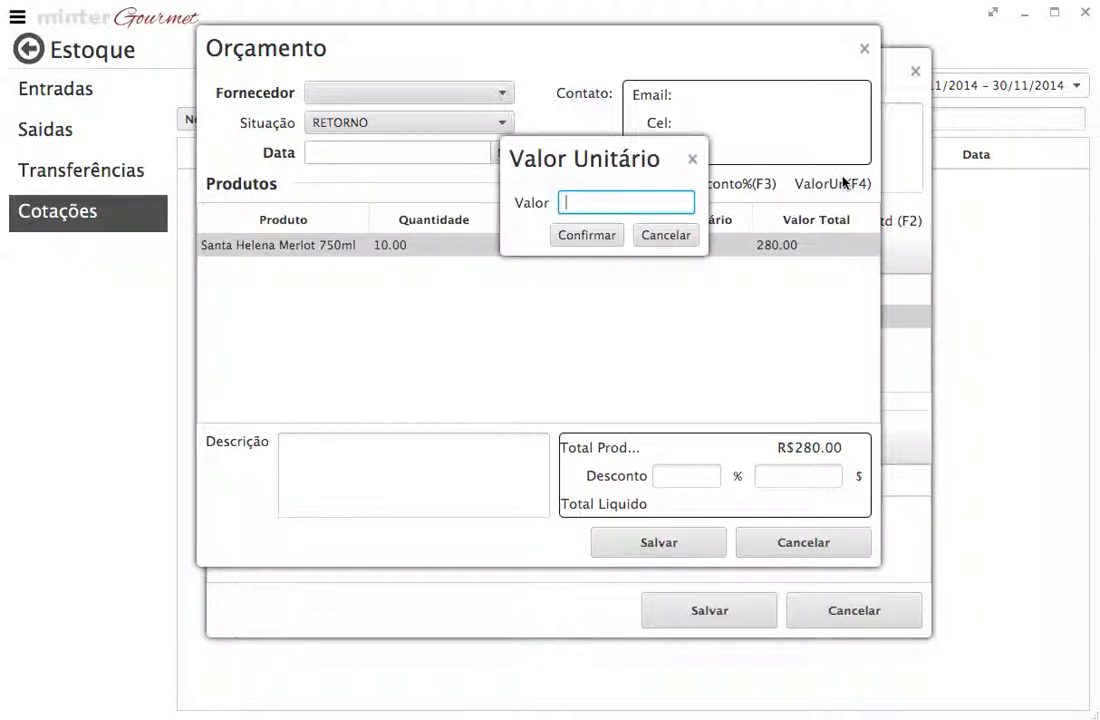
pyautogui.click(662, 236)
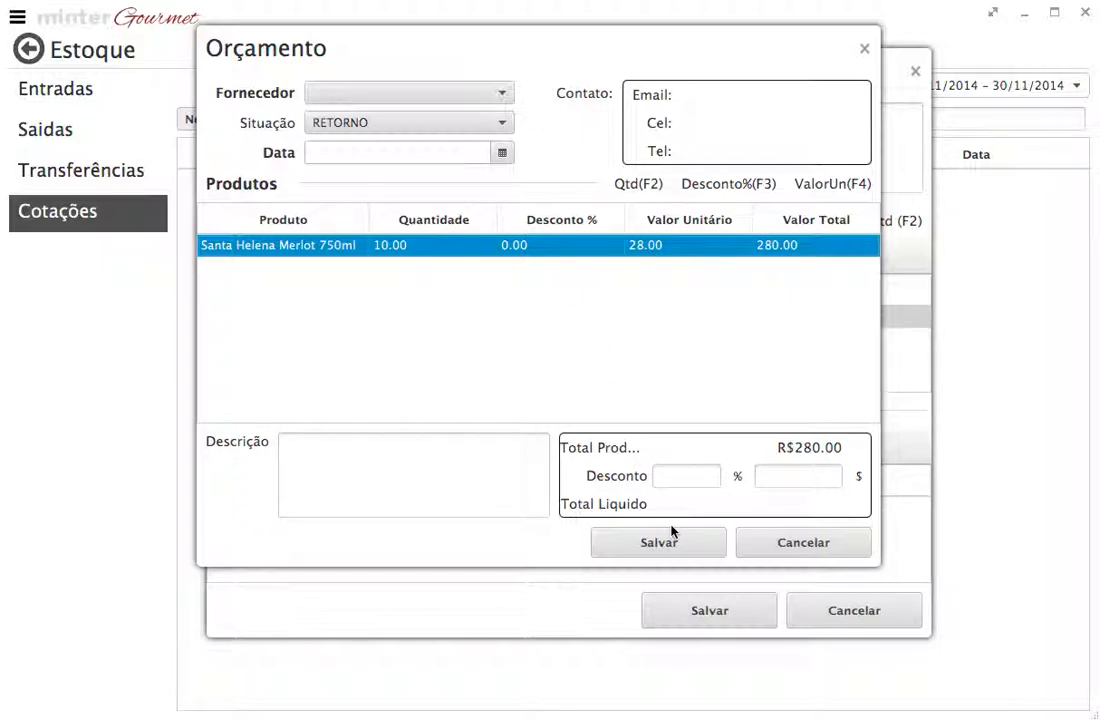
pyautogui.click(785, 545)
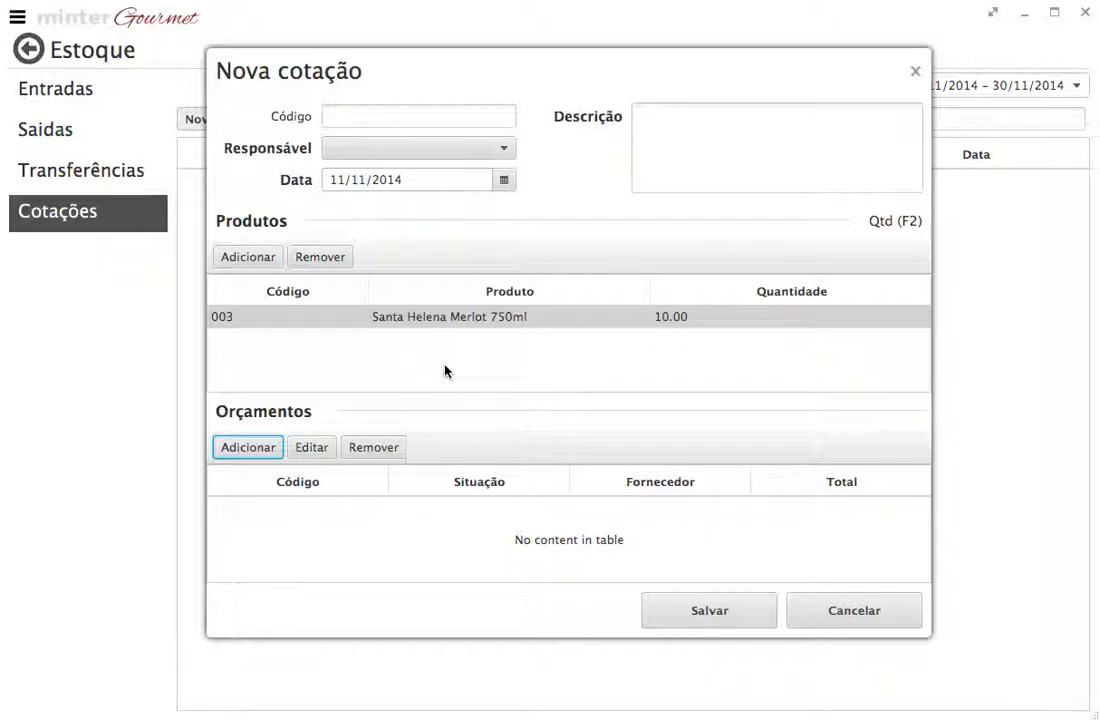
pyautogui.click(856, 612)
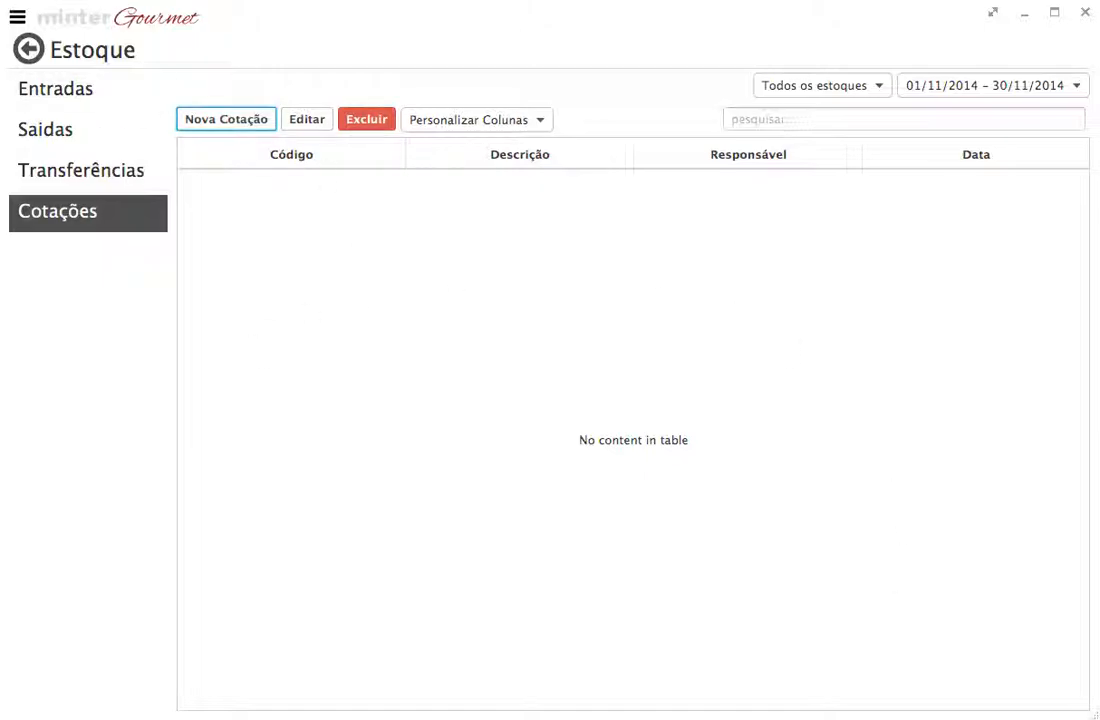
pyautogui.click(81, 128)
pyautogui.click(80, 170)
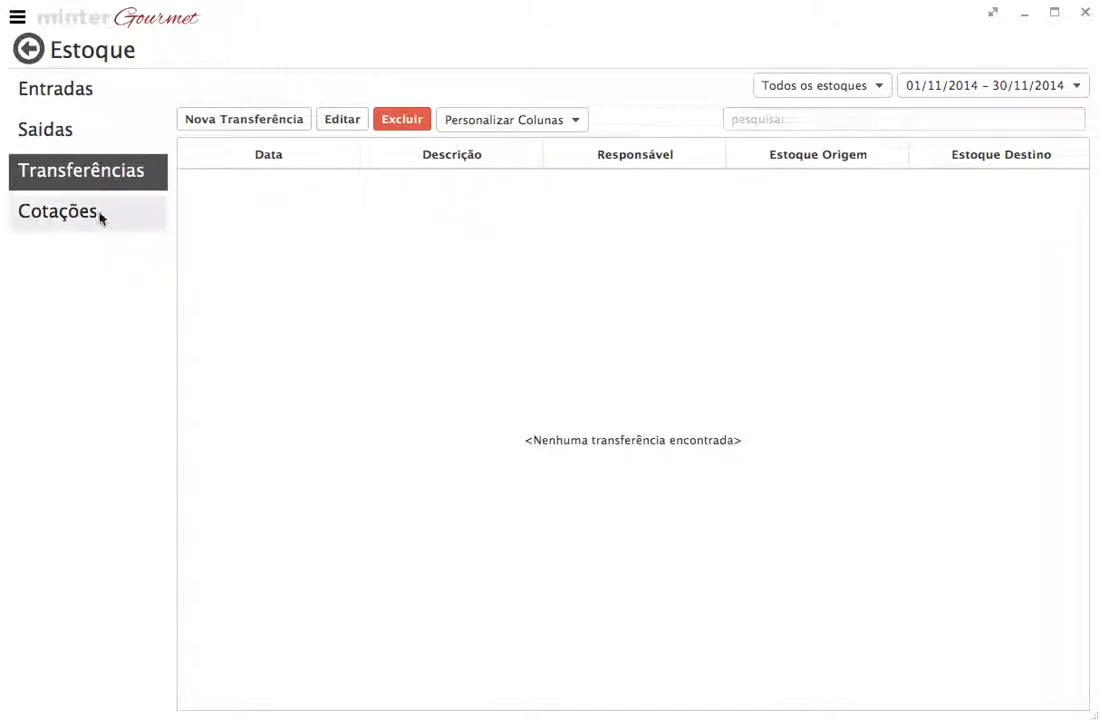
pyautogui.click(87, 222)
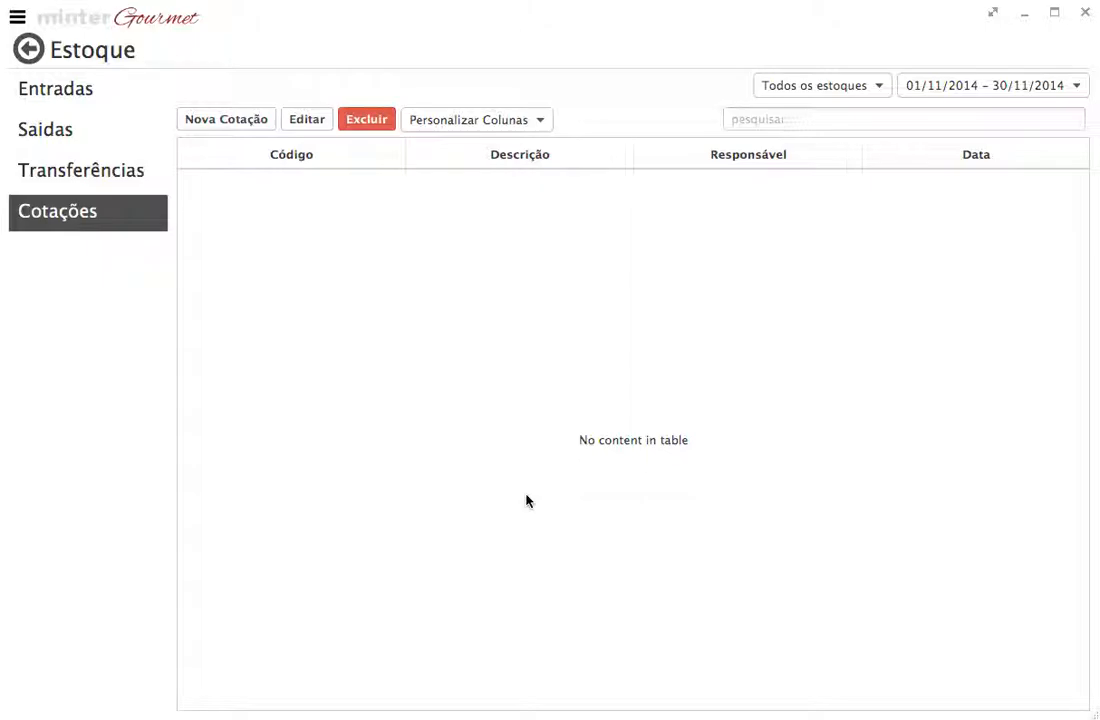
# Step: Enter the support contact's e-mail address in the search field of the Cotações list
pyautogui.click(792, 117)
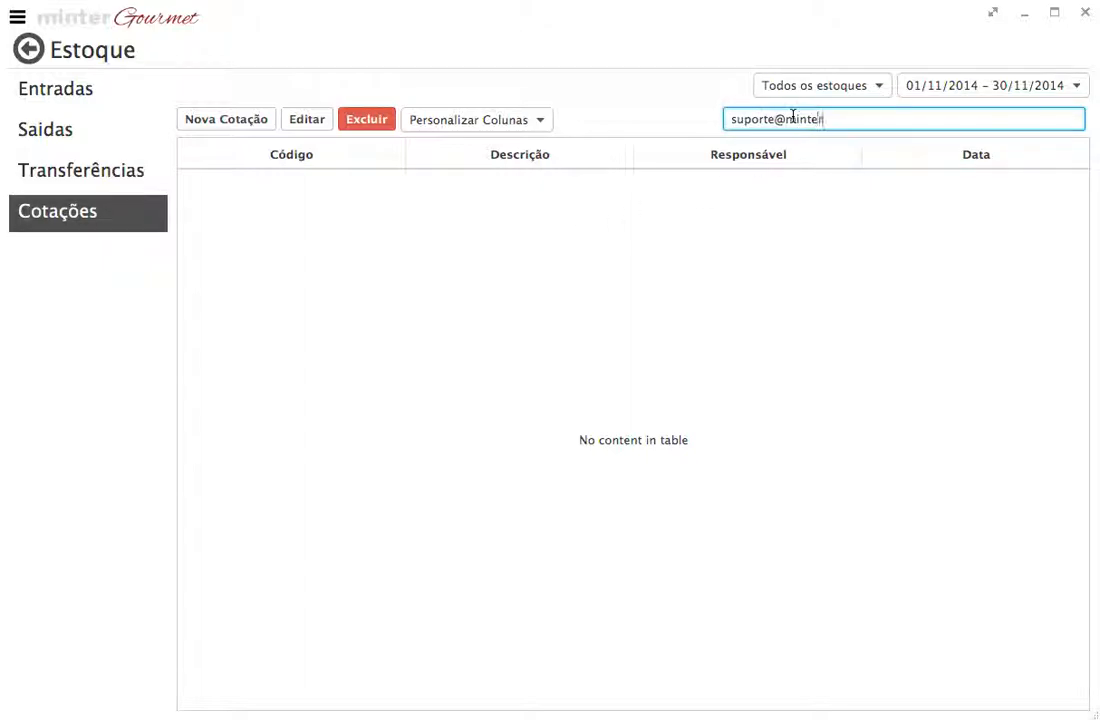